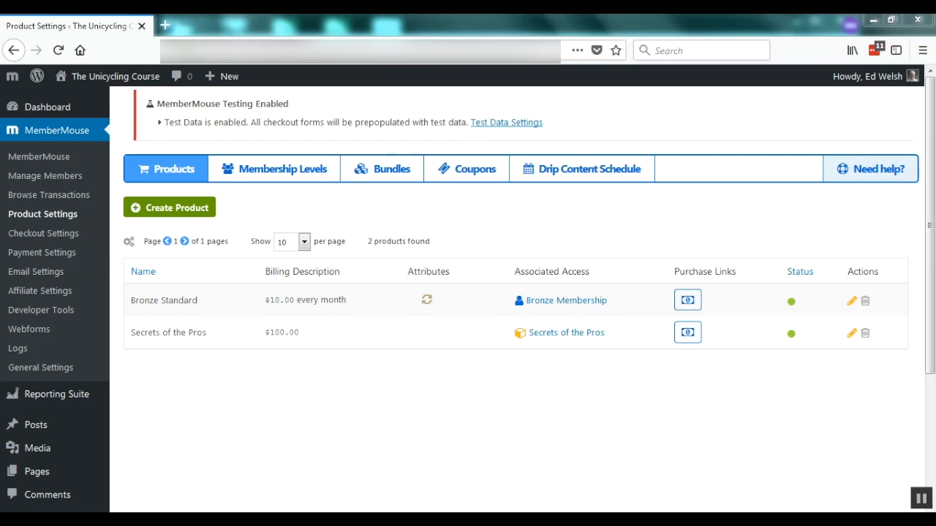
- Start a new product named "My First Book" with a price of 10.00 USD
click(170, 208)
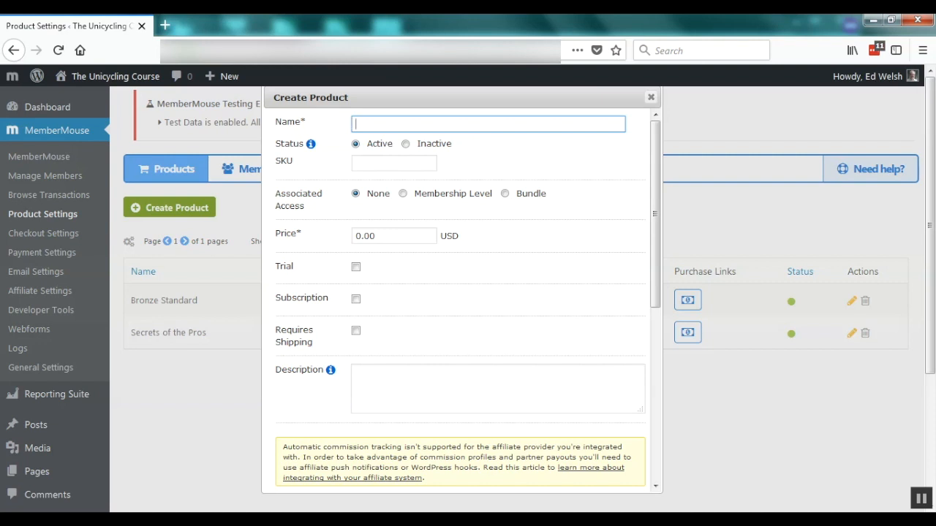
text(My First Book)
key(Tab)
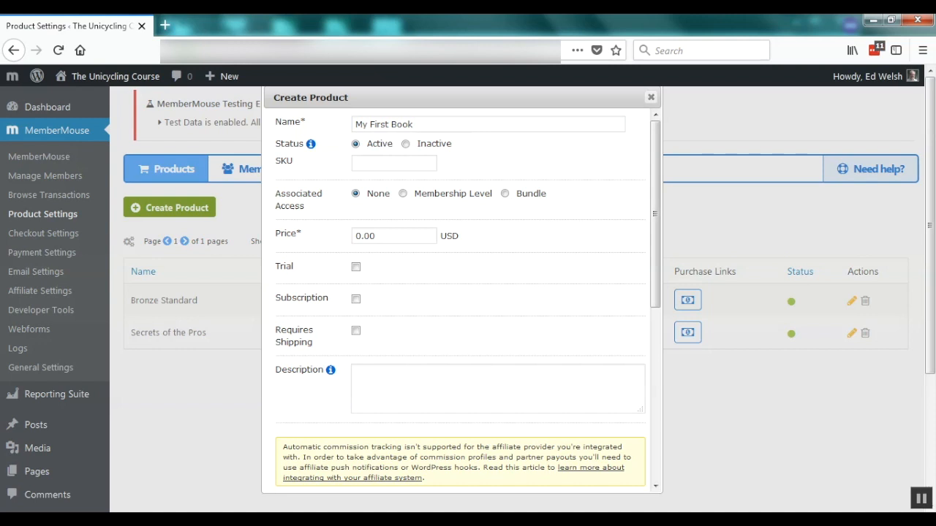
click(357, 236)
text(1)
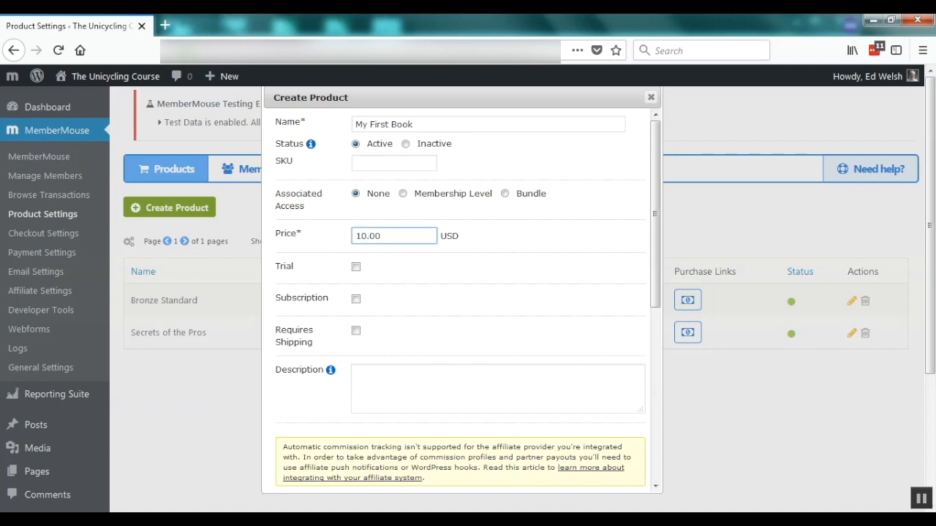
key(Tab)
- Mark the product as requiring shipping, describe it as "This is a sample description of My First Book", and save it
click(356, 330)
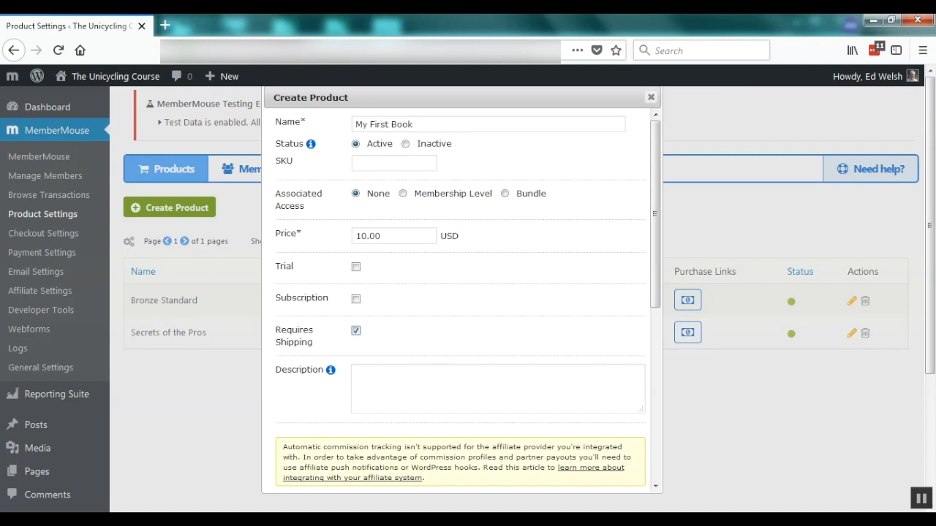
key(Tab)
text(This)
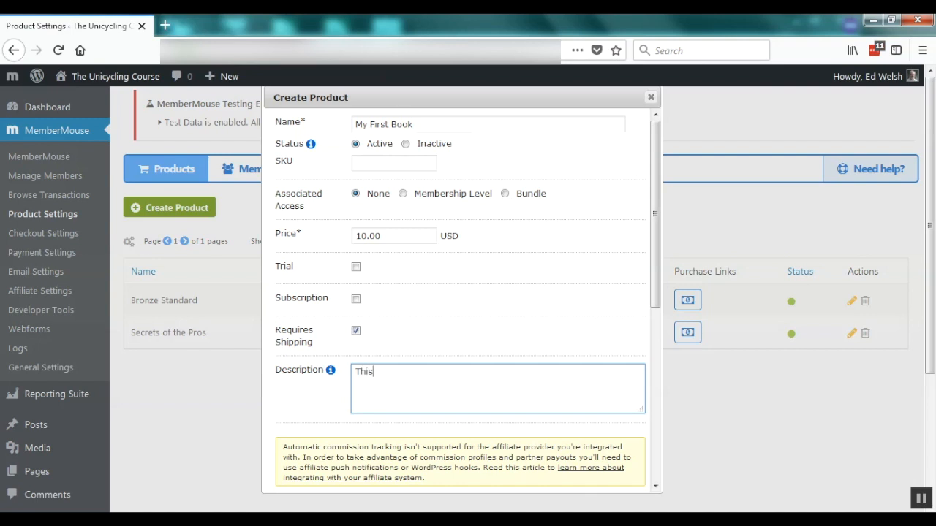
text( is a sample description of My First Book)
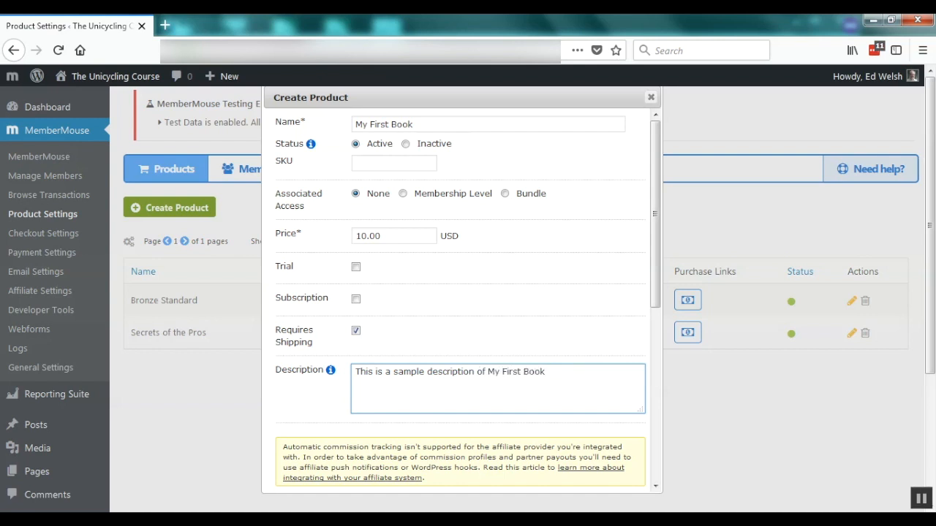
scroll(461, 292, down, 5)
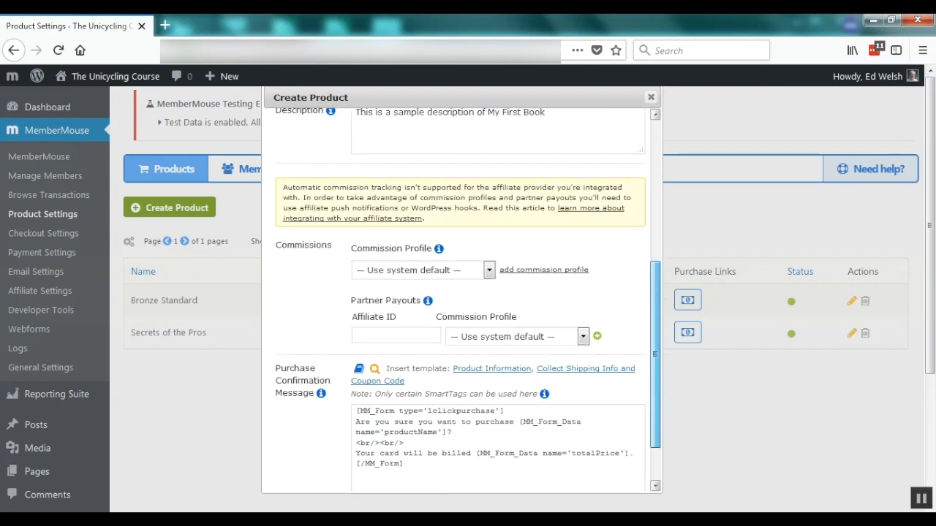
click(543, 471)
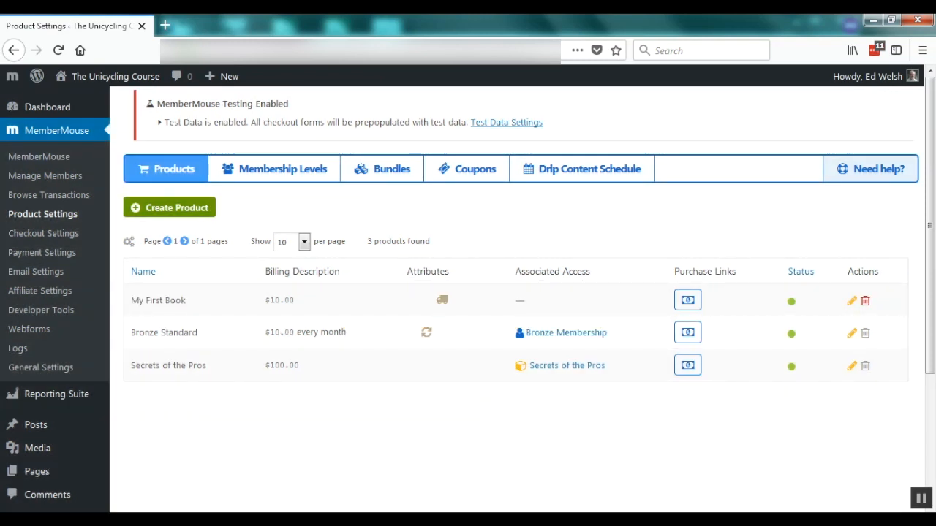
- Create a shipping method named "Ground" with a rate of 3.95 in the checkout settings
click(283, 169)
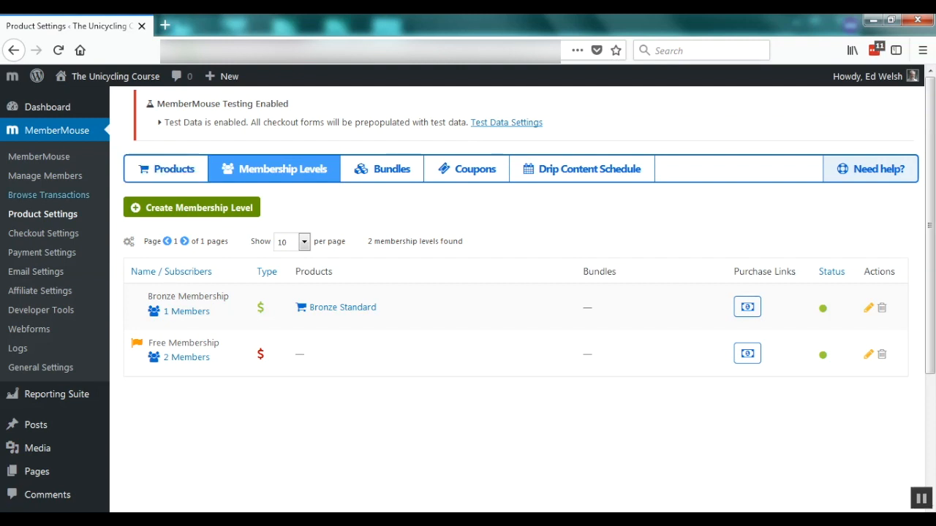
click(43, 234)
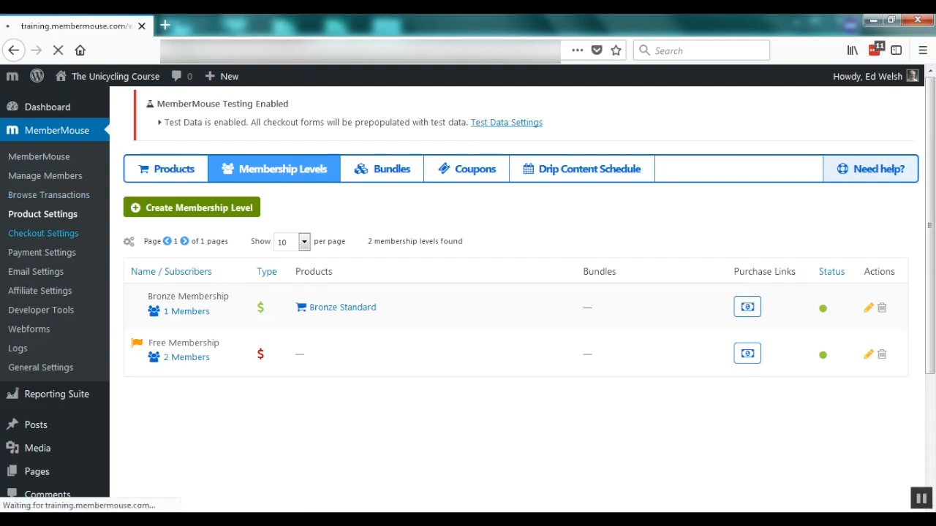
click(381, 169)
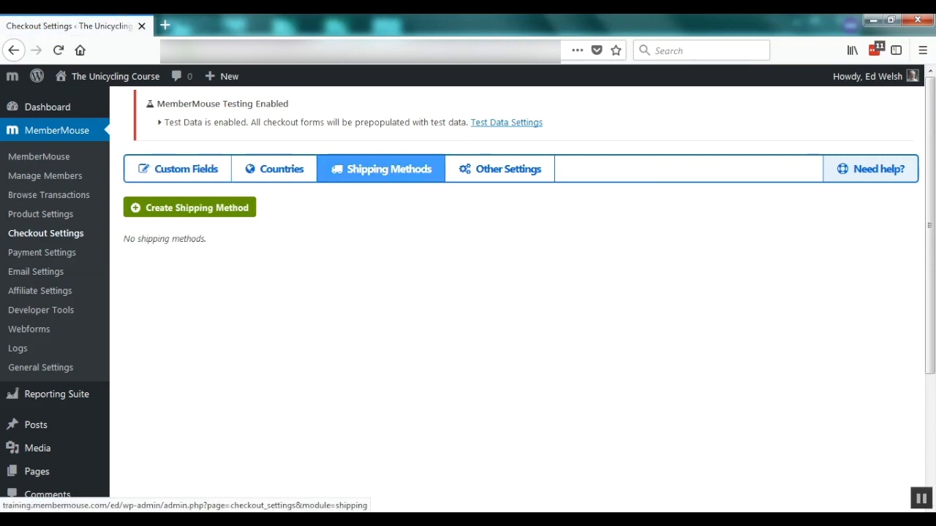
click(381, 169)
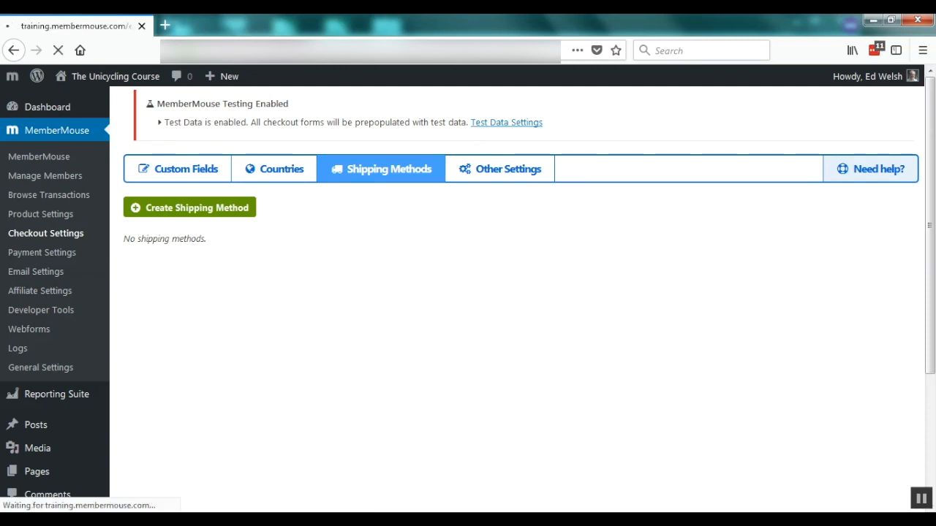
click(190, 208)
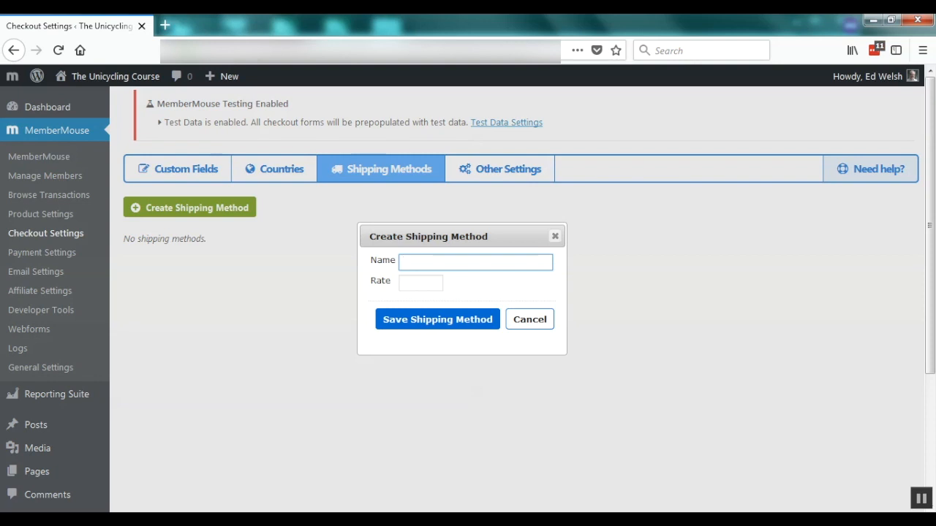
text(Ground)
key(Tab)
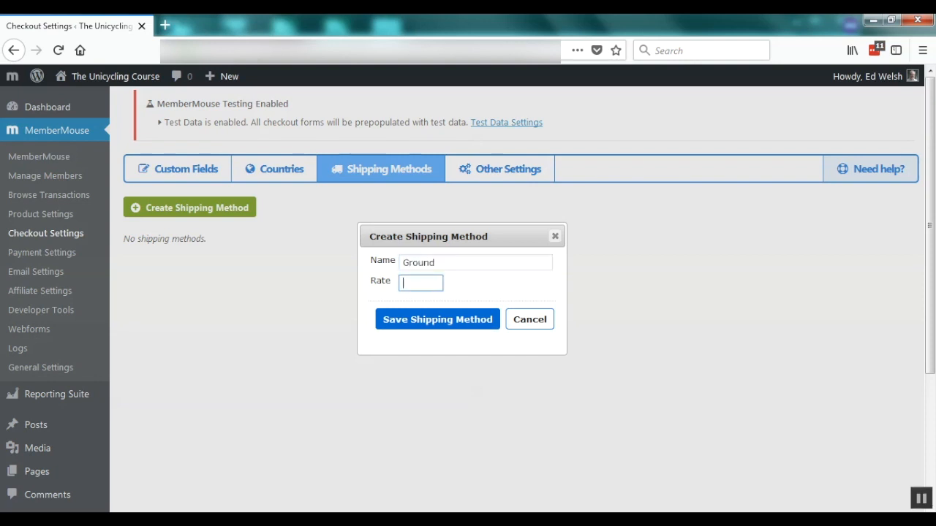
text(3.95)
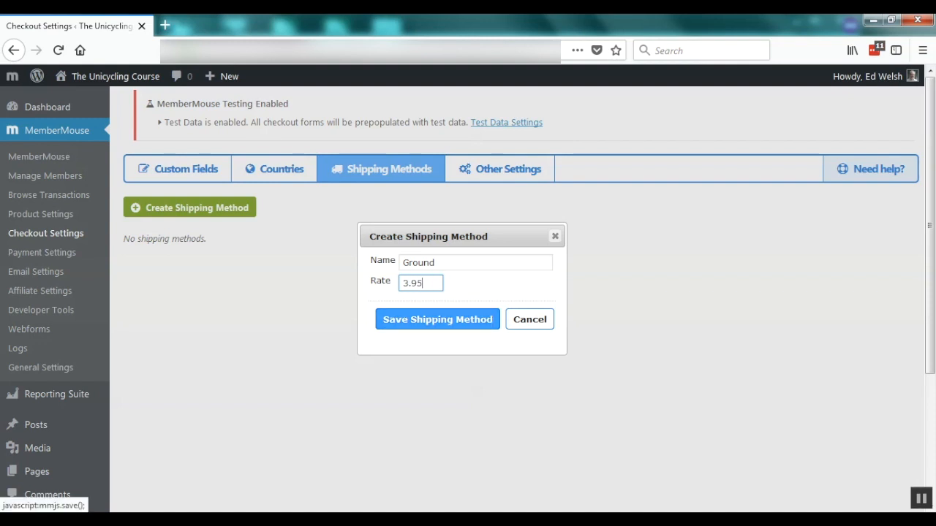
click(437, 319)
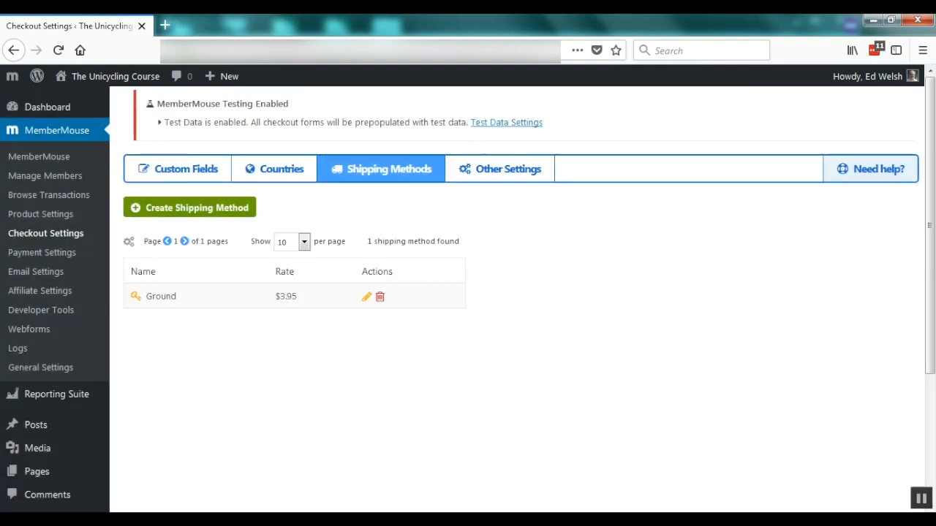
- Create a second shipping method named "Small Flat Rate Box" with a rate of 7.20
click(190, 207)
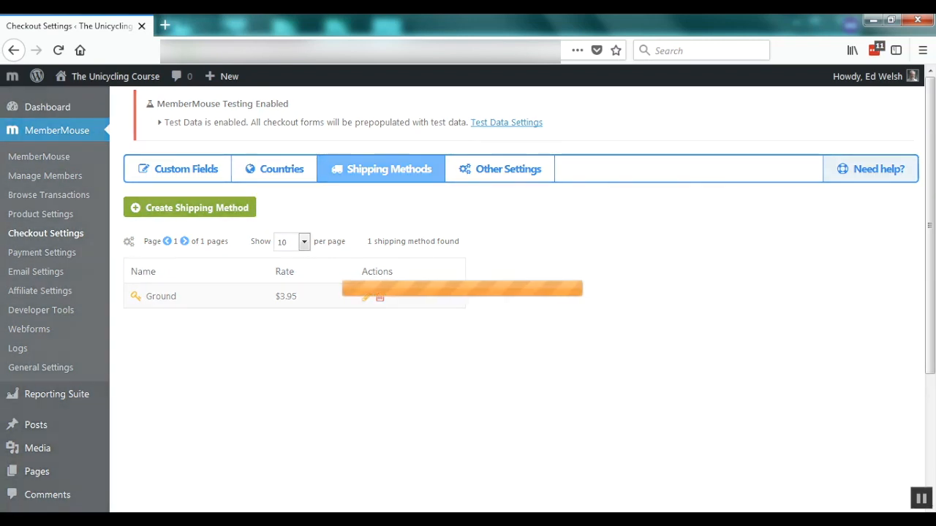
text(Small F)
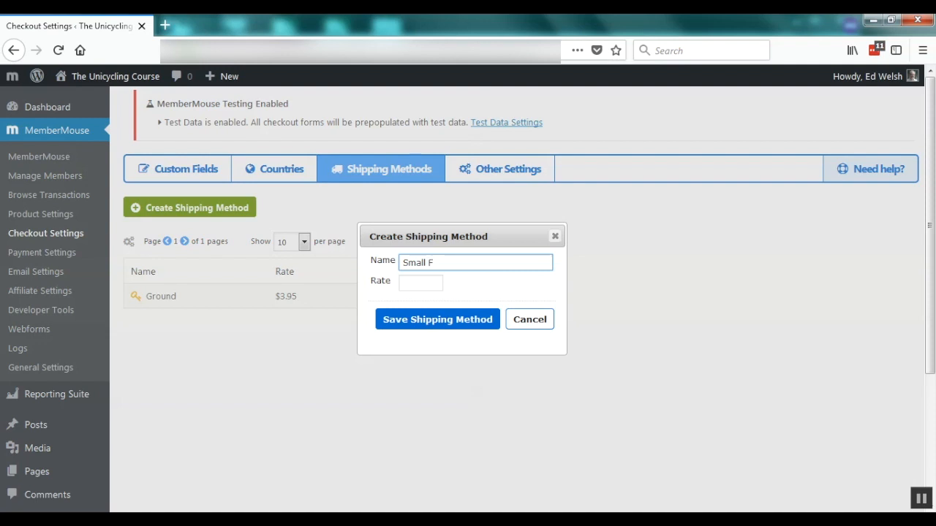
text(lat Rate Box)
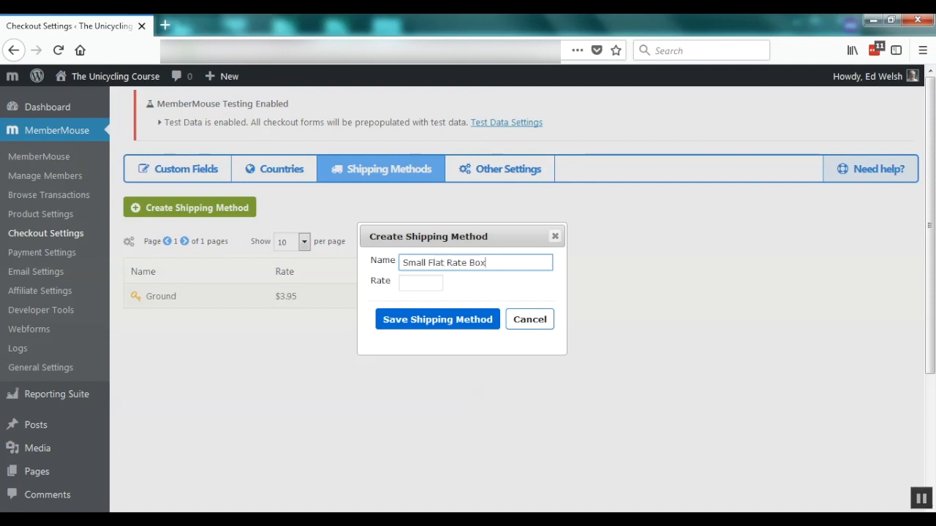
key(Tab)
text(7.)
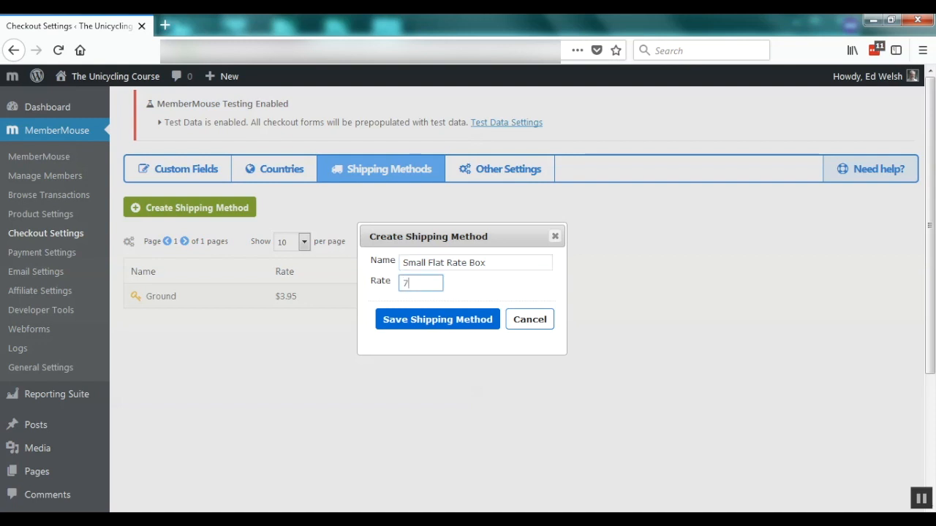
text(20)
click(437, 320)
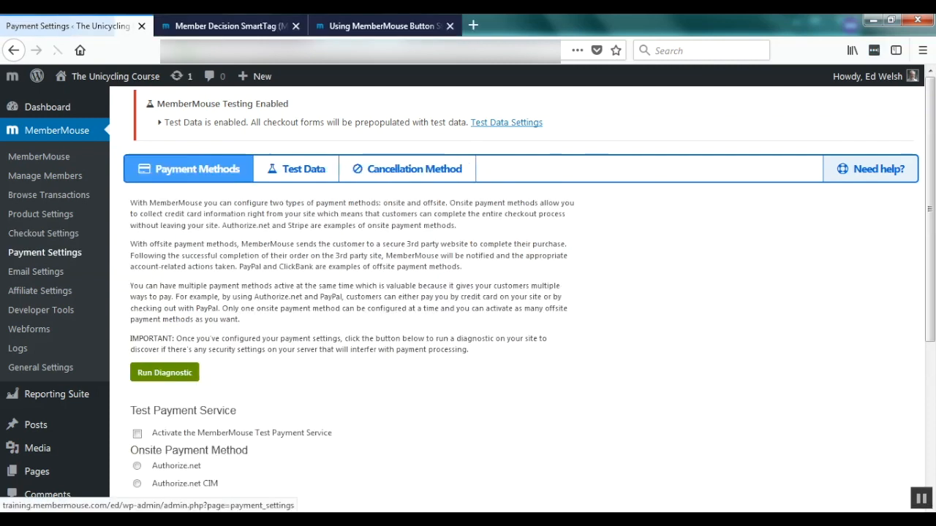
- Choose Stripe as the onsite payment method and save the payment methods
scroll(468, 292, down, 4)
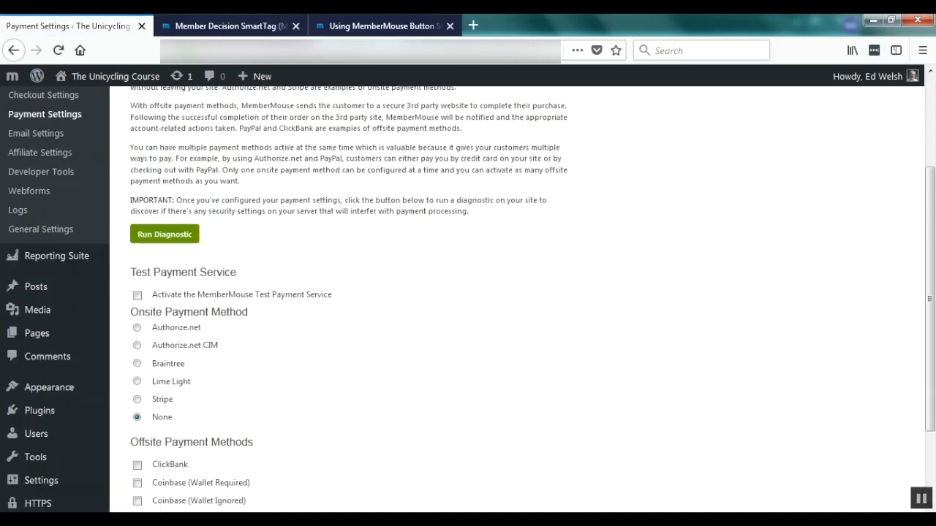
scroll(468, 292, down, 2)
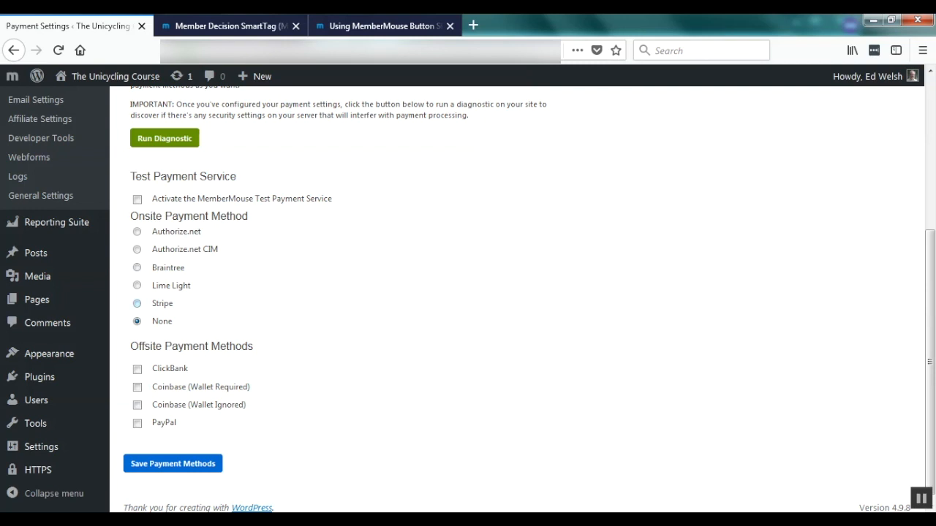
click(137, 303)
scroll(137, 303, down, 3)
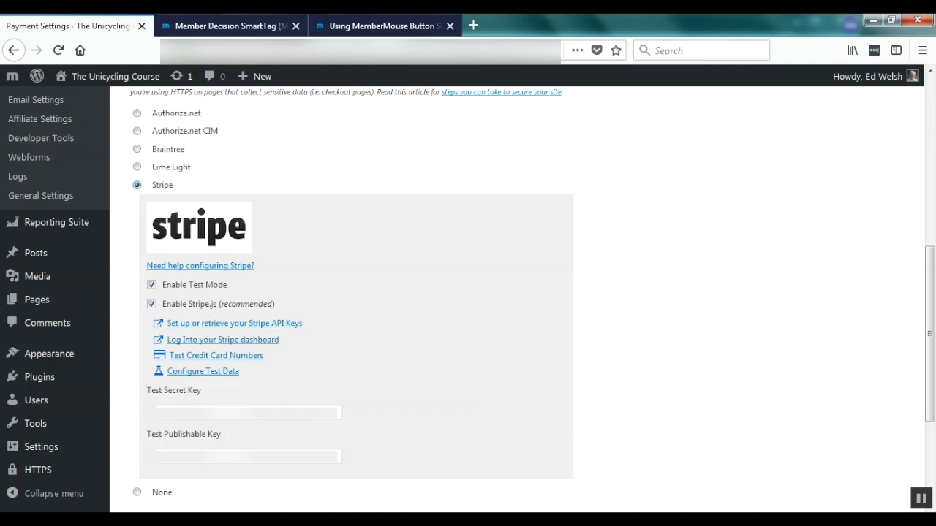
scroll(468, 293, down, 4)
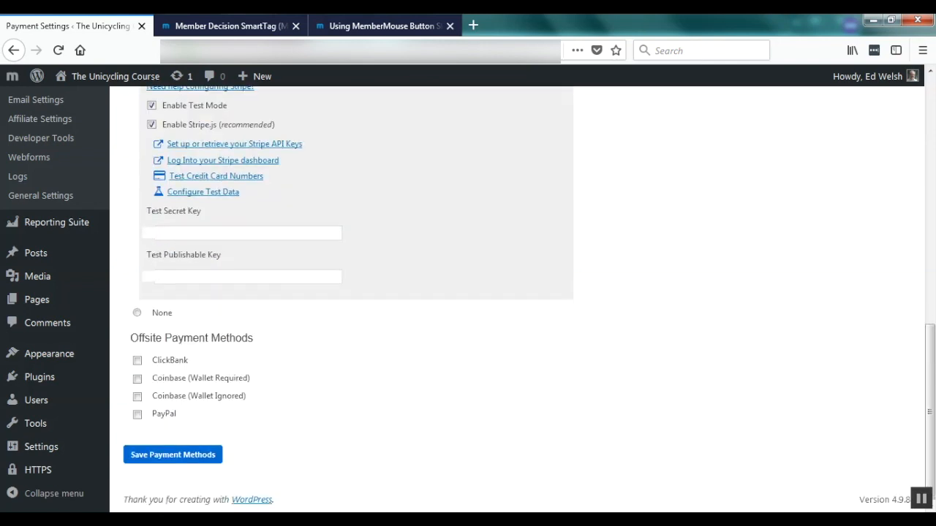
click(173, 454)
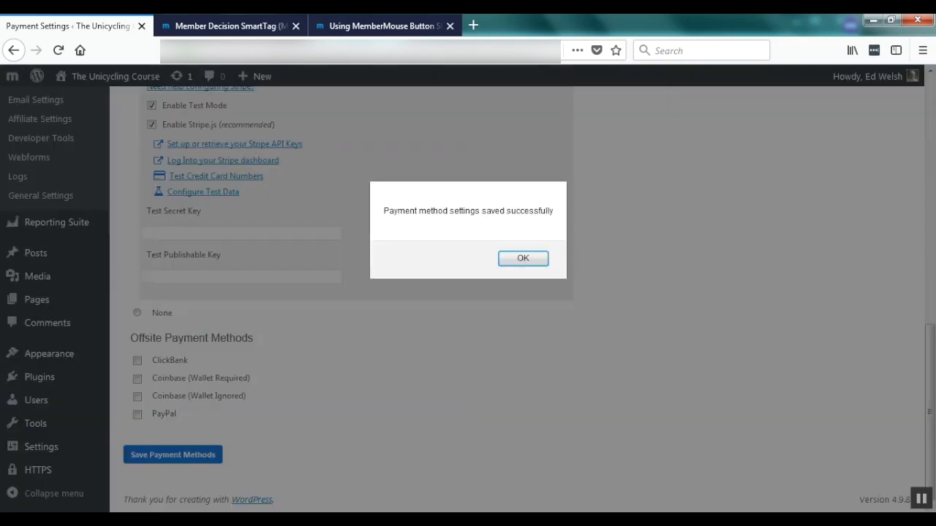
click(523, 259)
- Look up the related help articles on payment methods and read the "Payment Methods Overview" article
scroll(468, 292, up, 7)
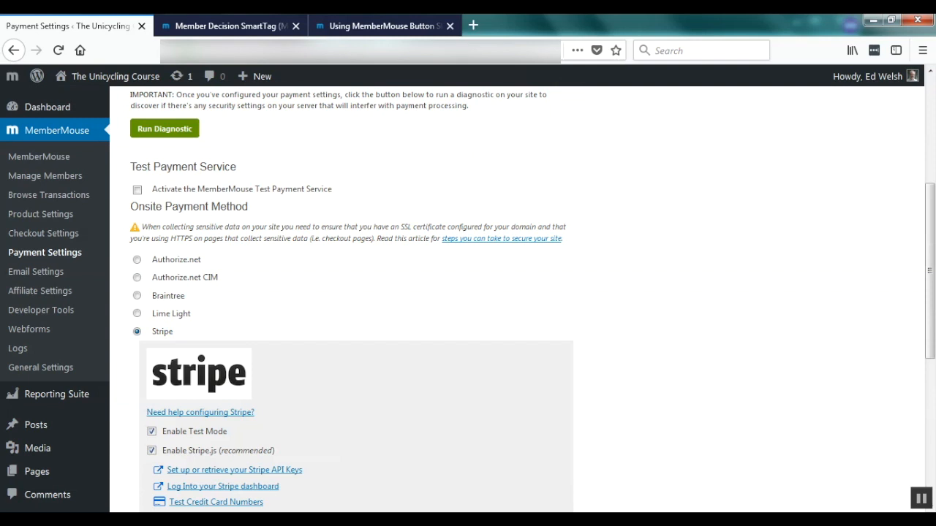
scroll(512, 292, up, 3)
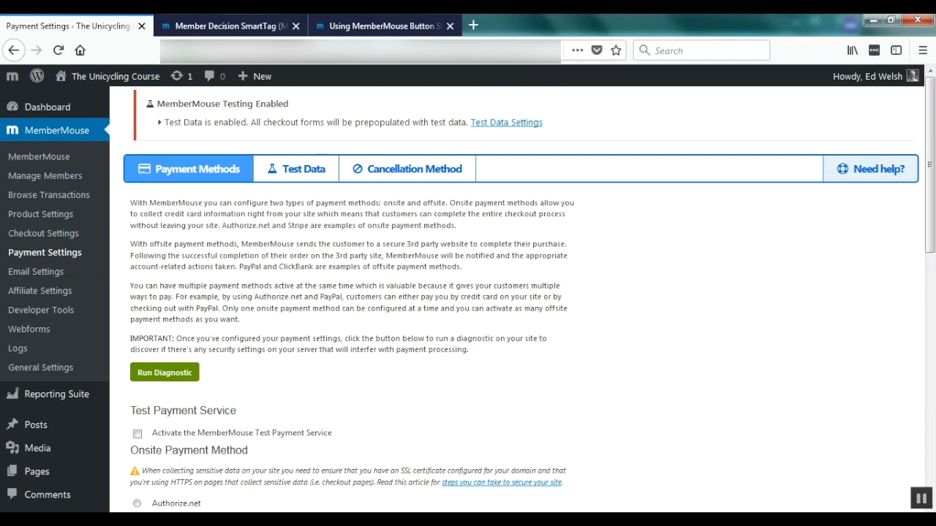
mouse_move(870, 169)
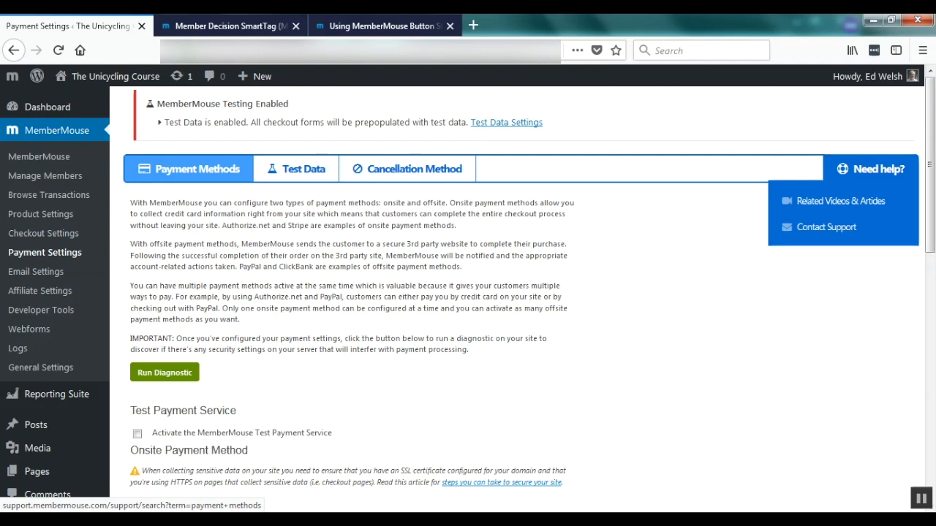
click(841, 201)
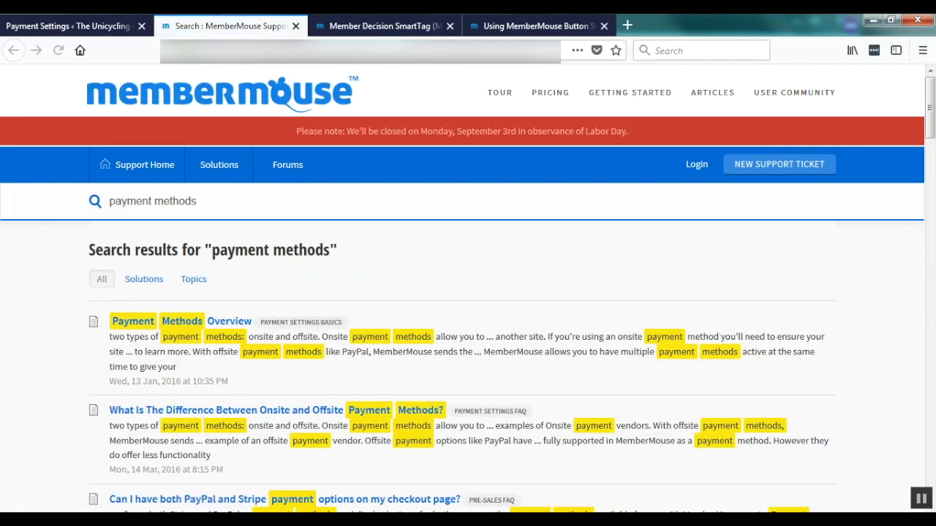
scroll(468, 292, down, 2)
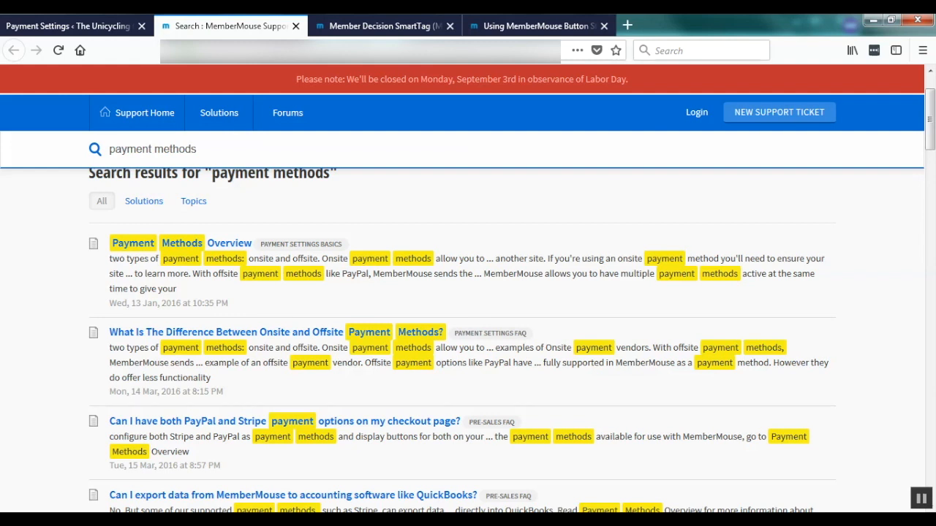
click(183, 243)
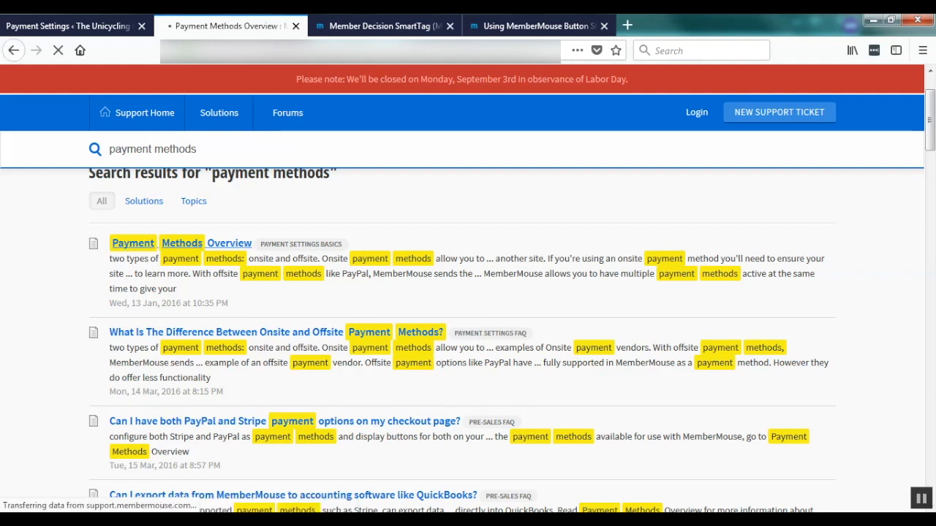
scroll(468, 329, down, 2)
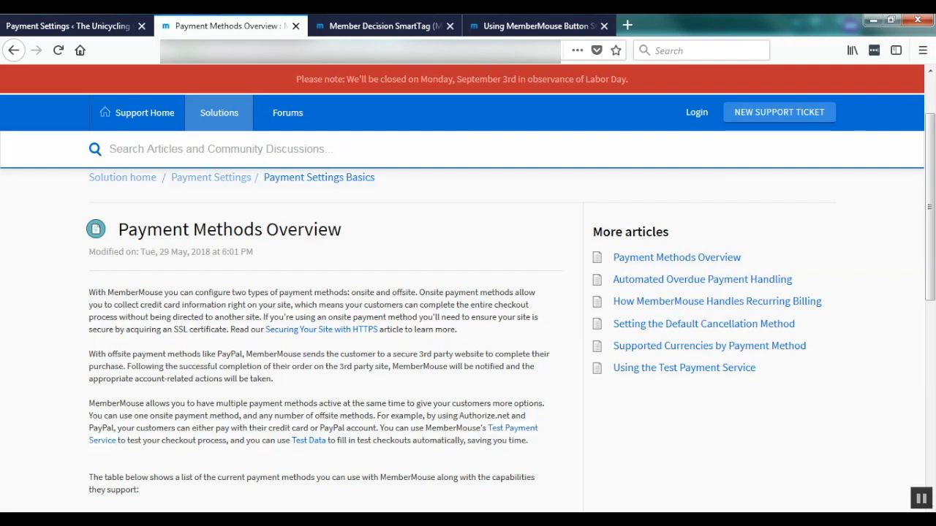
- Return to the site's admin area and create a new page titled "My First Book Sales Page"
click(73, 26)
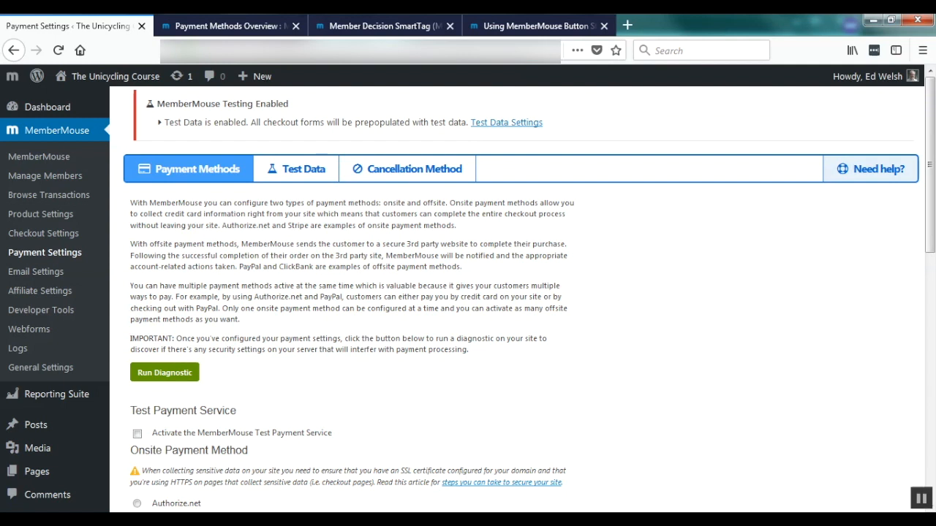
mouse_move(36, 472)
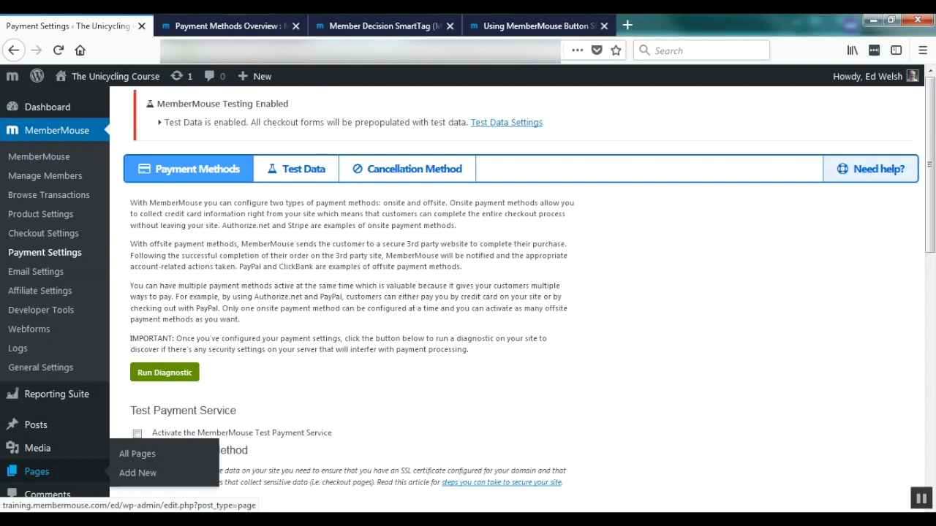
click(137, 473)
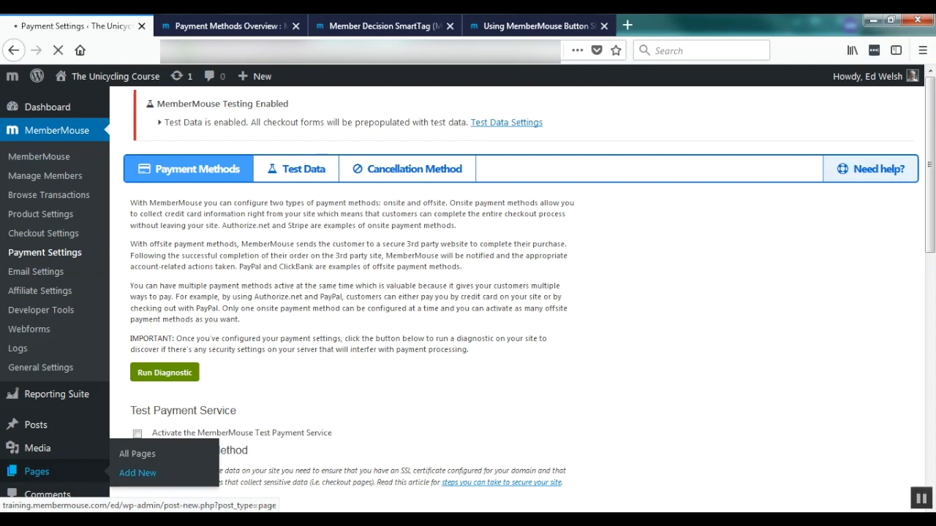
text(M)
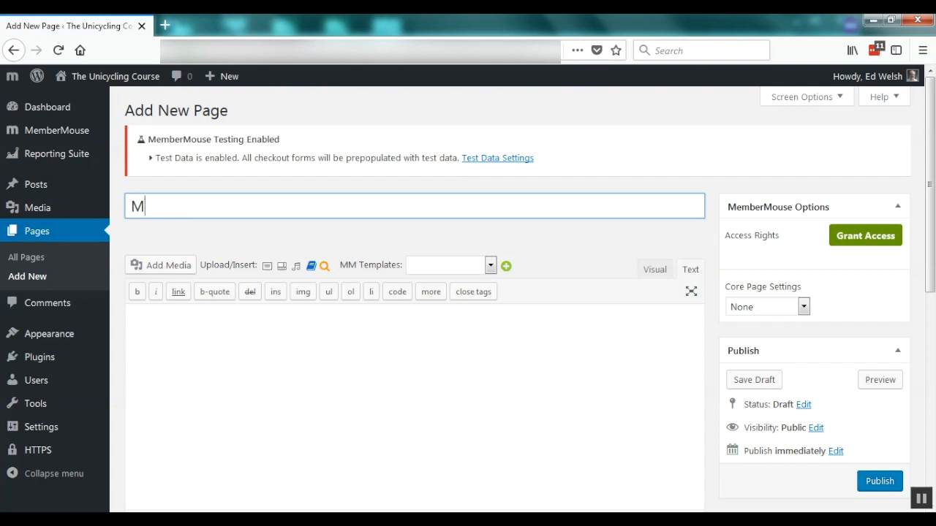
text(y First Book Sales)
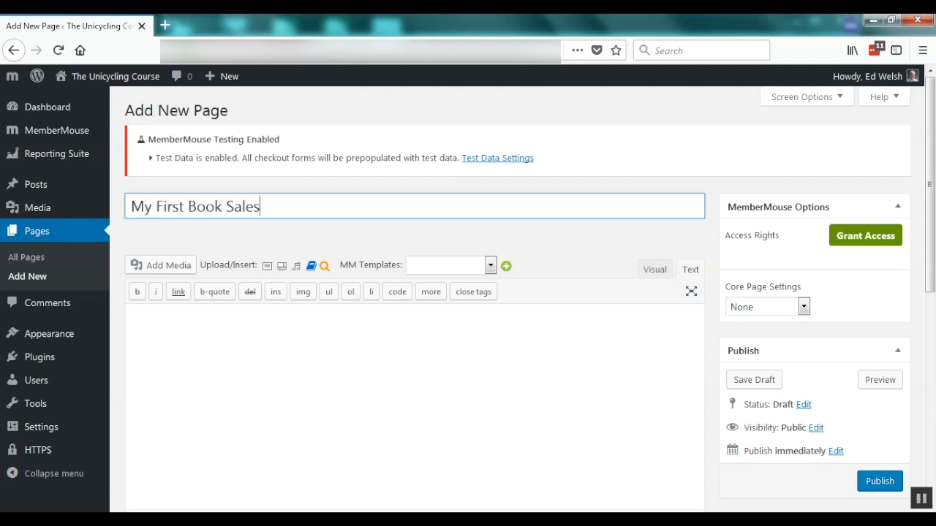
text( Page)
key(Tab)
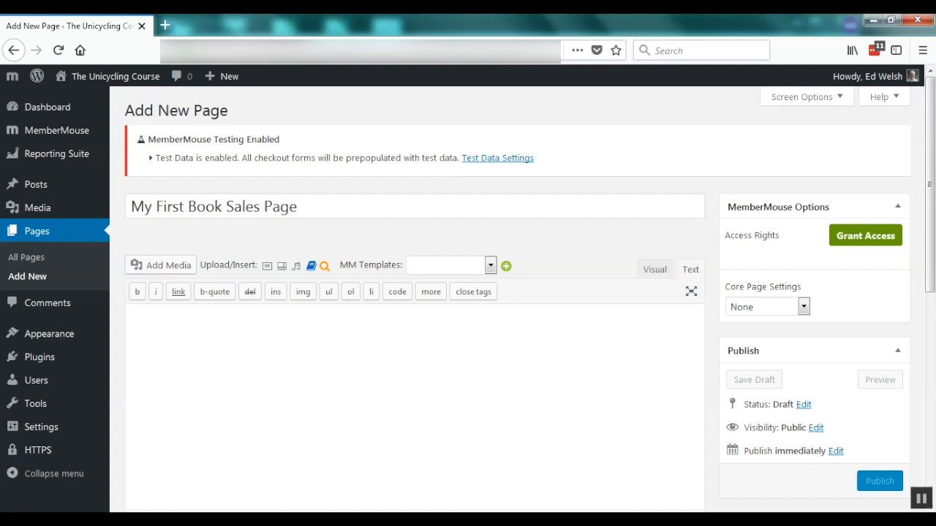
- Insert the MM_Purchase_Link SmartTag from the Orders group into the page and fill its productId with the ID for My First Book, 12
click(312, 266)
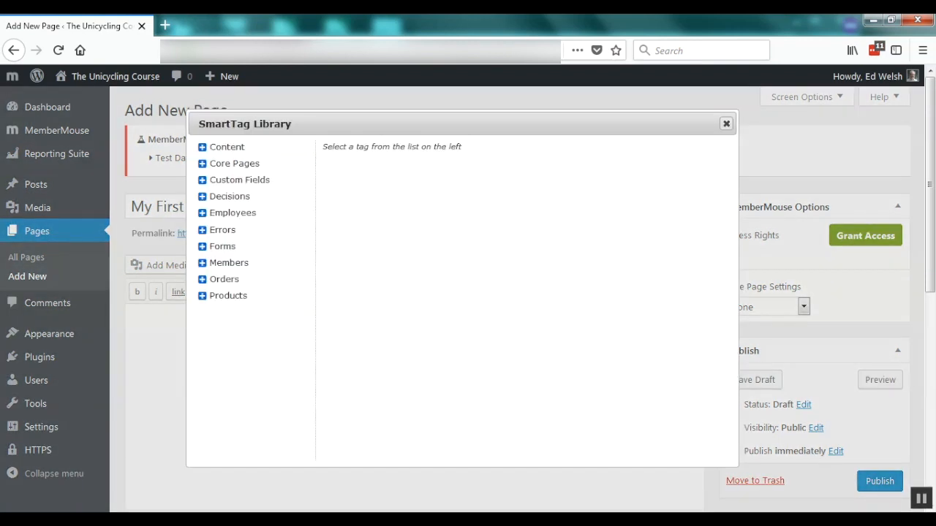
click(203, 280)
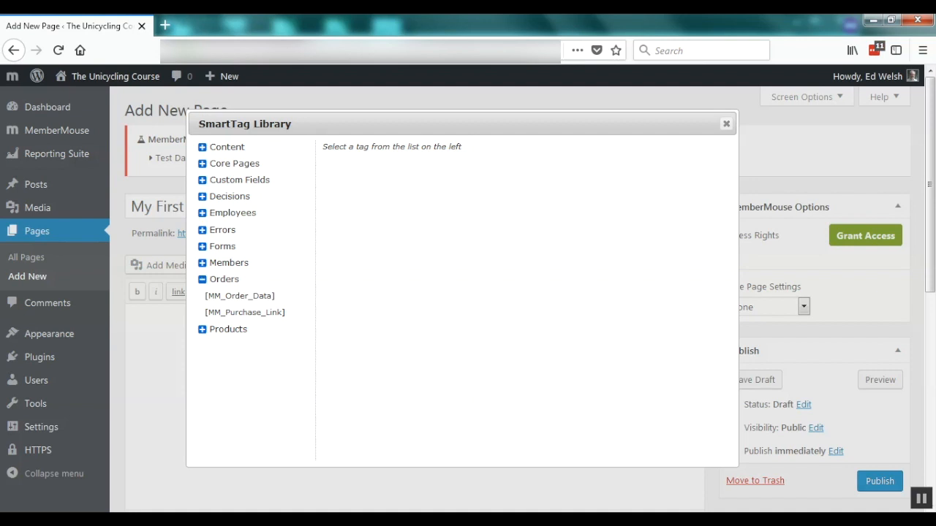
click(245, 313)
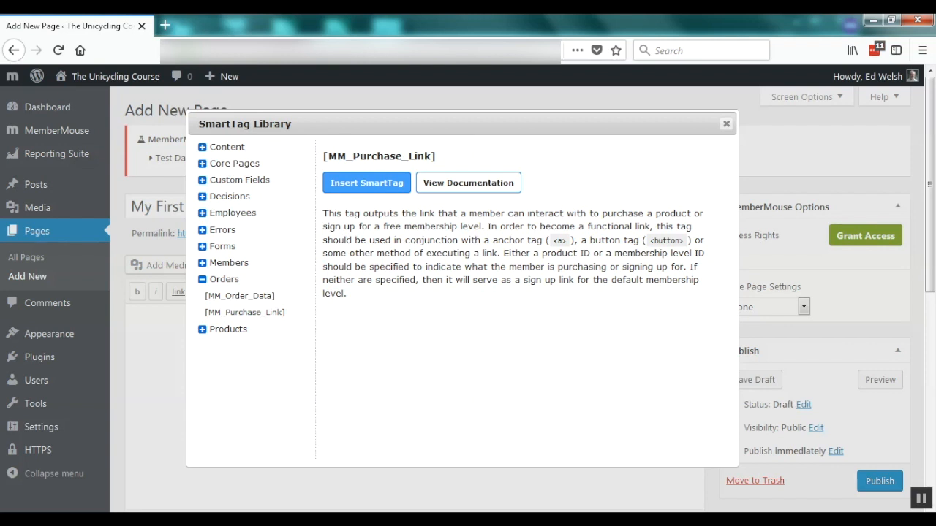
click(366, 182)
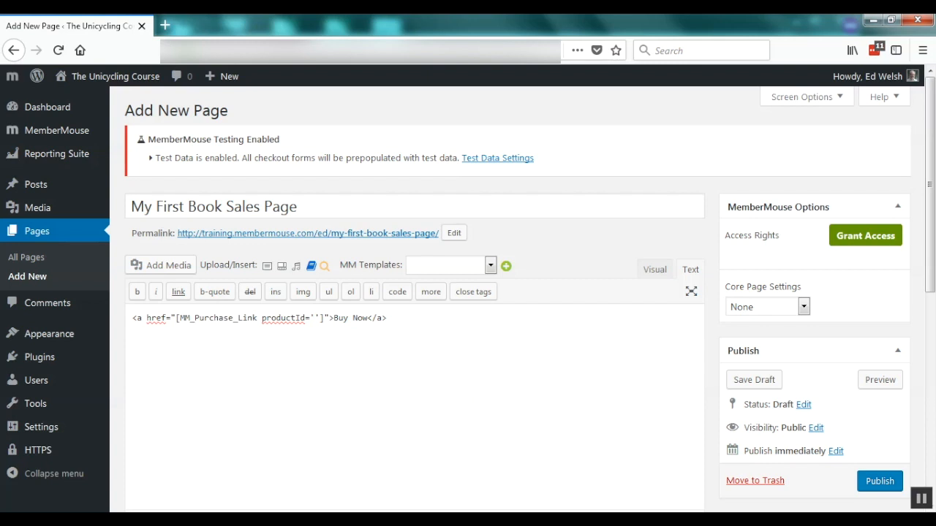
click(325, 266)
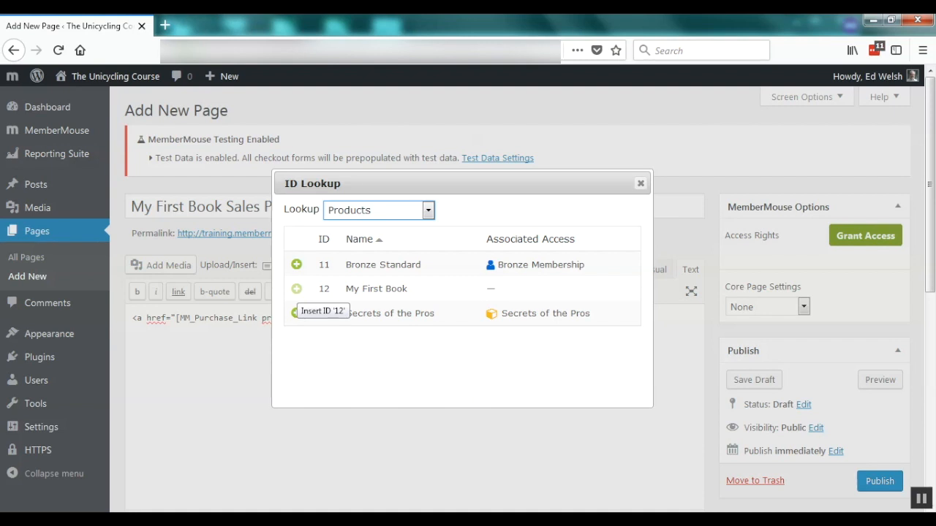
click(296, 289)
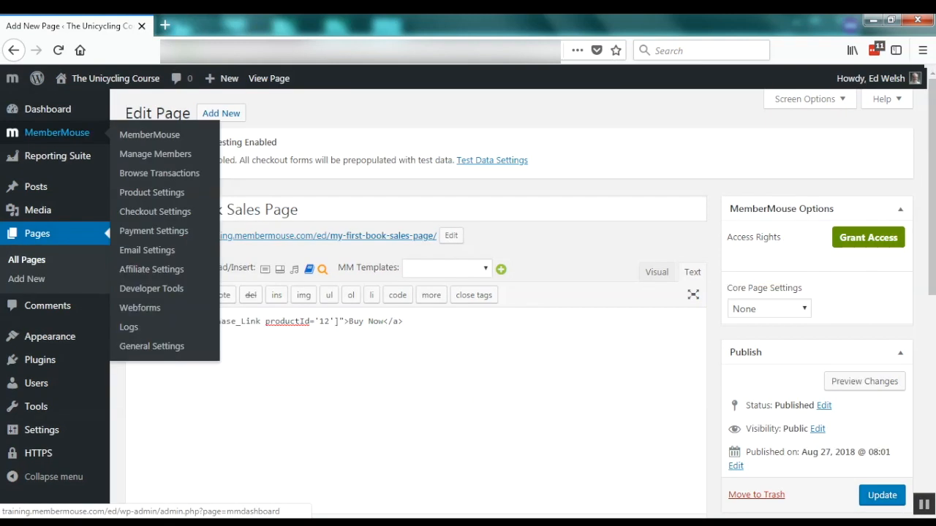
- Open Product Settings in a separate tab and select the Purchase Link SmartTag code for the My First Book product
right_click(135, 196)
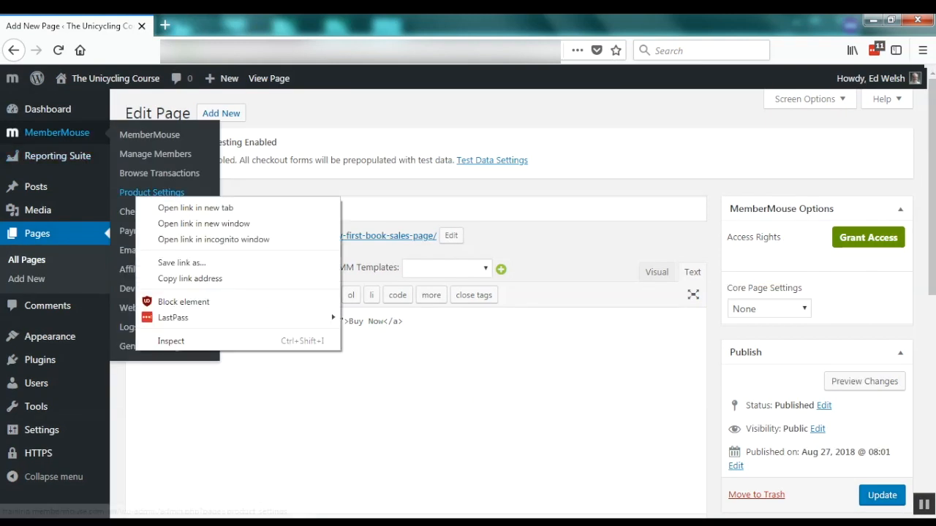
click(175, 208)
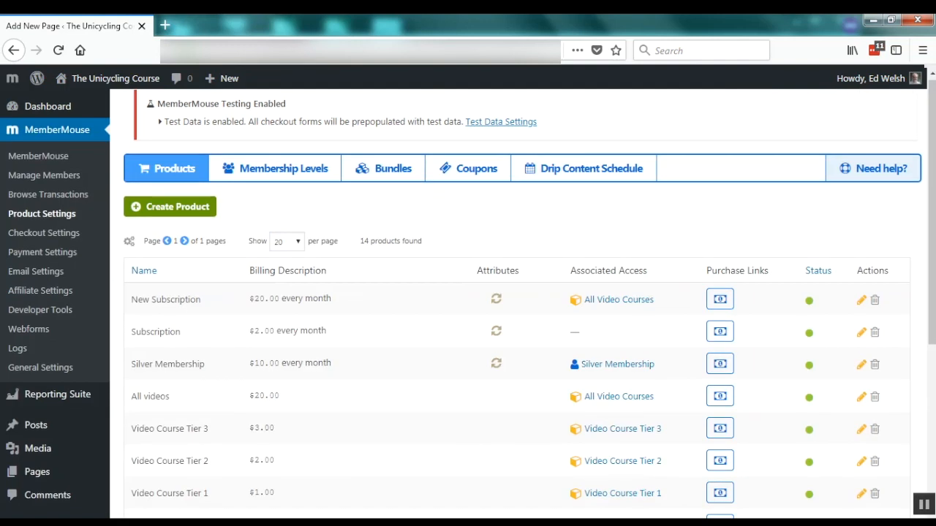
scroll(512, 292, down, 4)
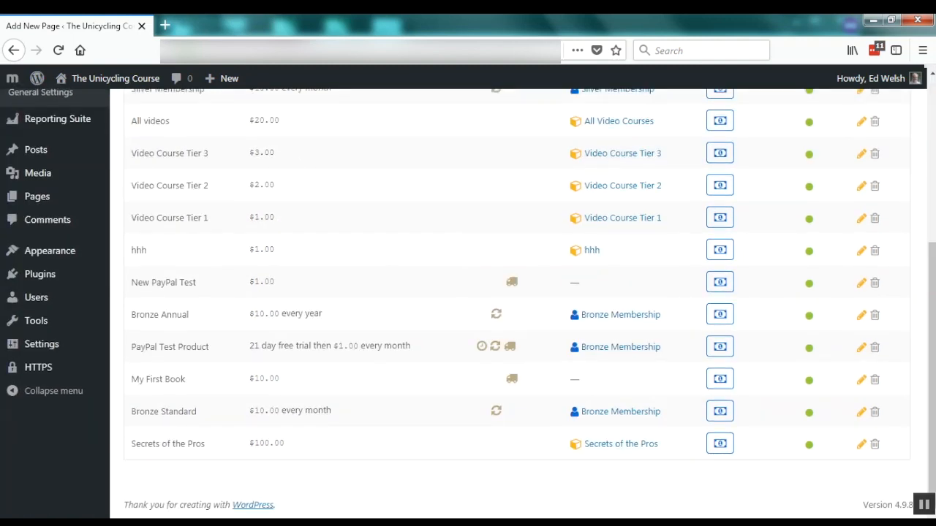
click(719, 379)
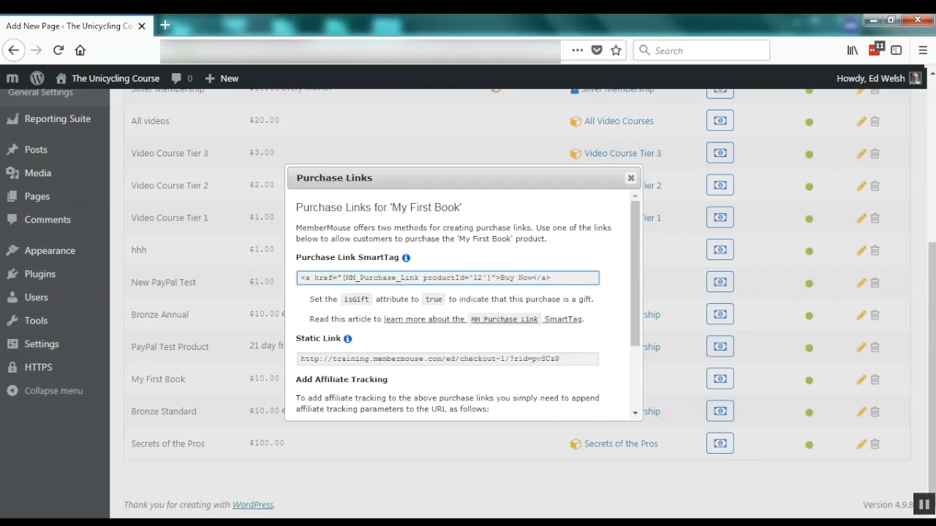
click(448, 278)
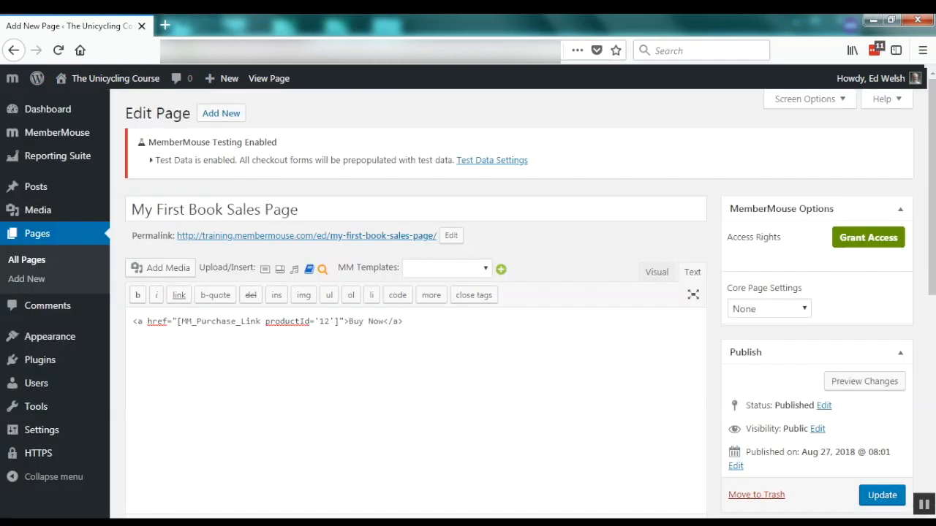
- Go back to the My First Book Sales Page, check its purchase link code and update the page
mouse_move(152, 193)
drag(403, 321, 133, 321)
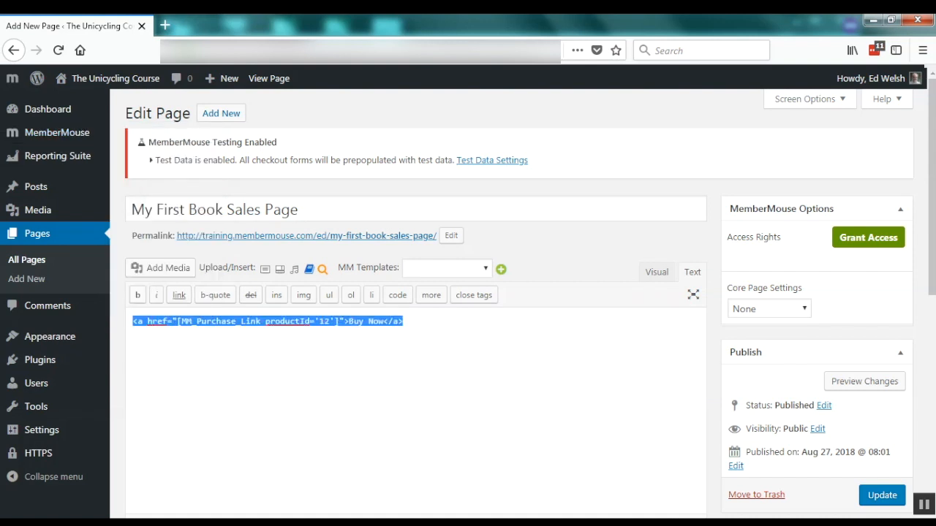
click(404, 321)
click(882, 496)
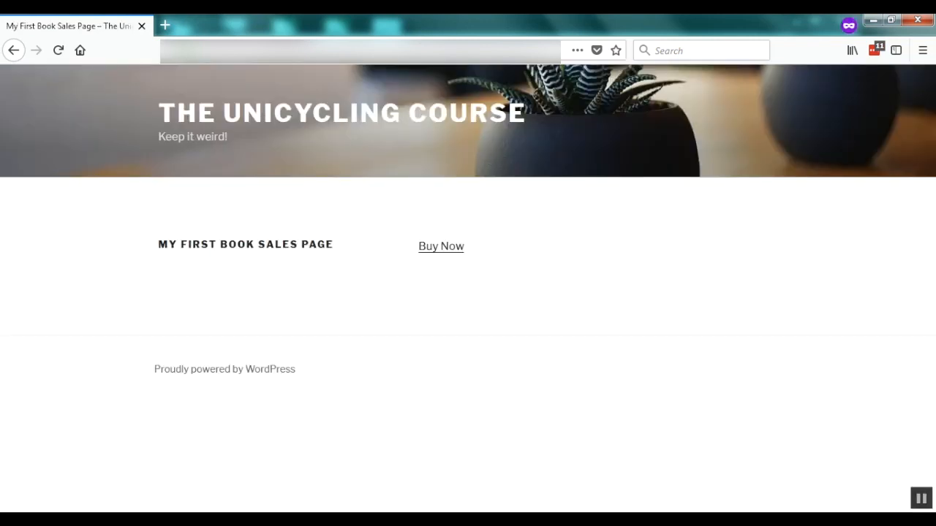
- Follow the Buy Now link on the live sales page and review the checkout form down to the shipping section
click(441, 246)
click(441, 247)
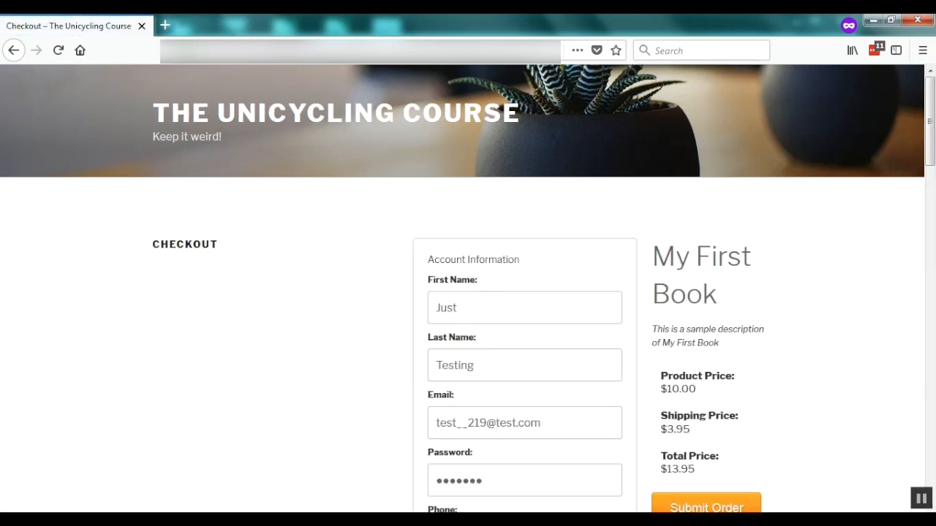
scroll(468, 289, down, 2)
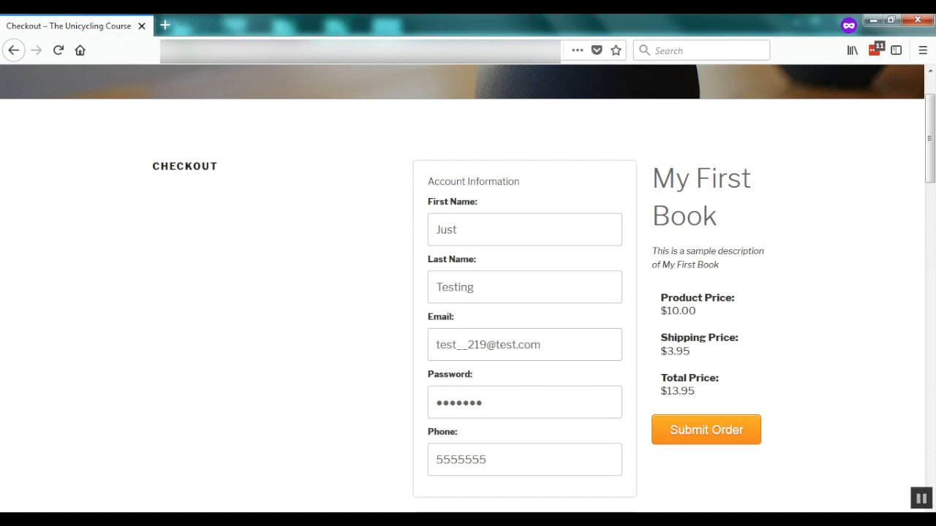
scroll(468, 292, down, 5)
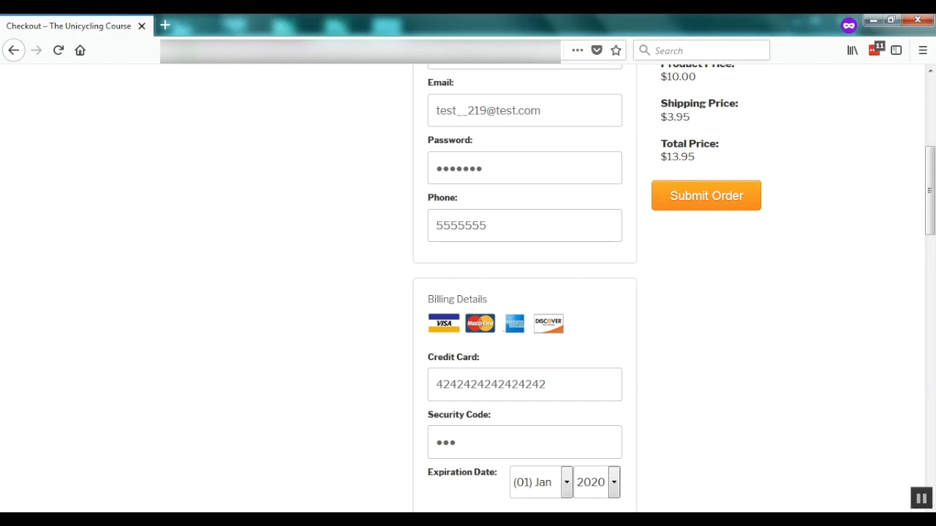
scroll(524, 292, down, 10)
scroll(524, 292, down, 2)
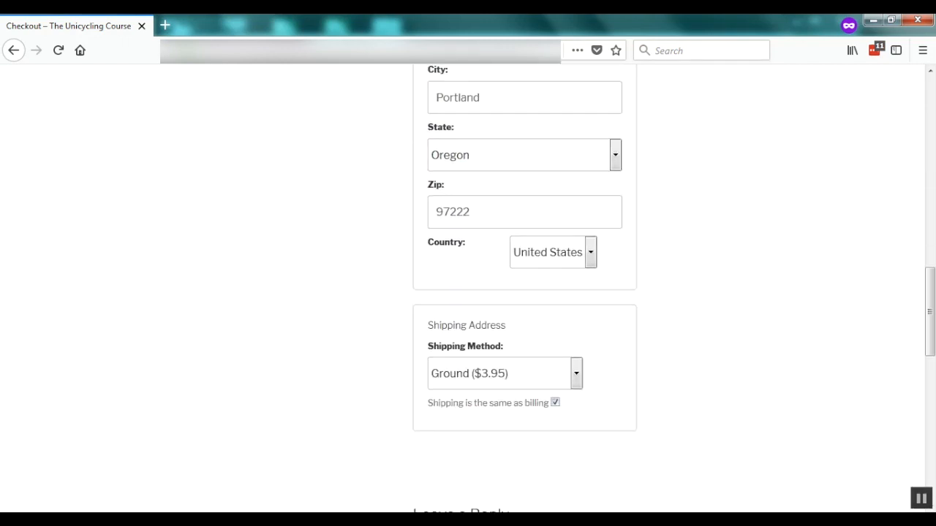
- Set the checkout's shipping method to Small Flat Rate Box ($7.20) and go back to the order's price summary
click(576, 373)
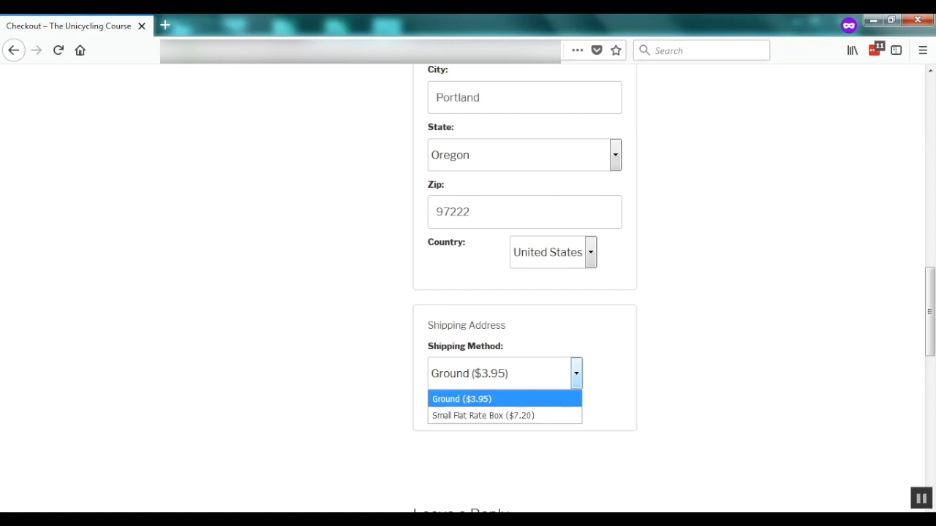
key(Down)
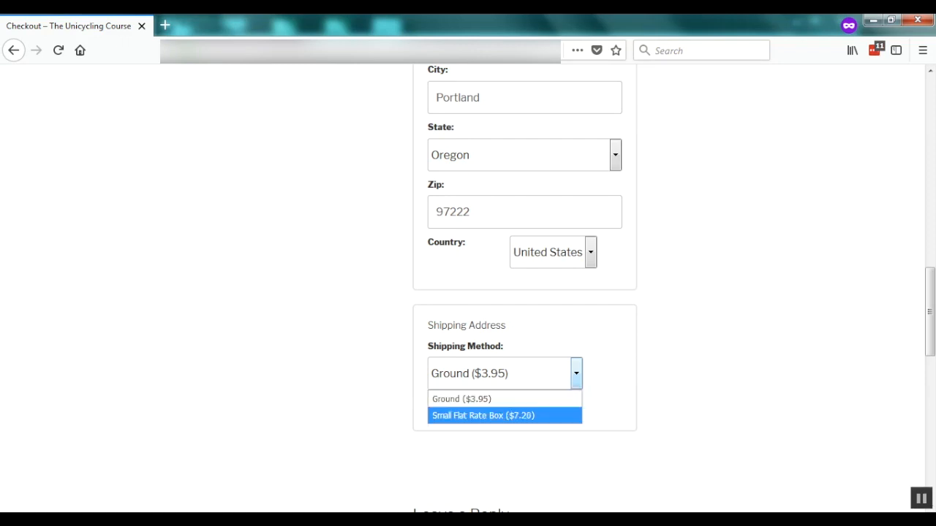
key(Return)
scroll(524, 293, up, 1)
scroll(468, 288, up, 10)
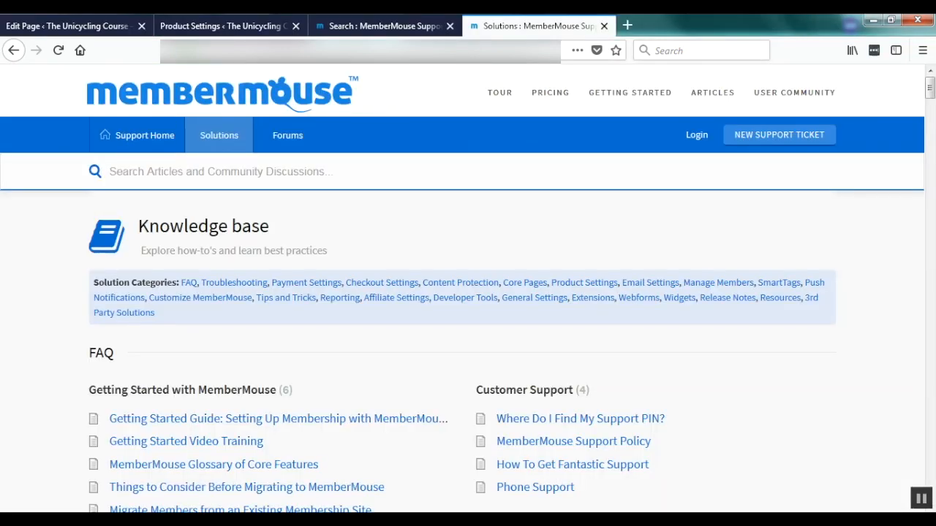
- Search the MemberMouse knowledge base for "button styles" and open the article "Using MemberMouse Button Styles"
text(button styles)
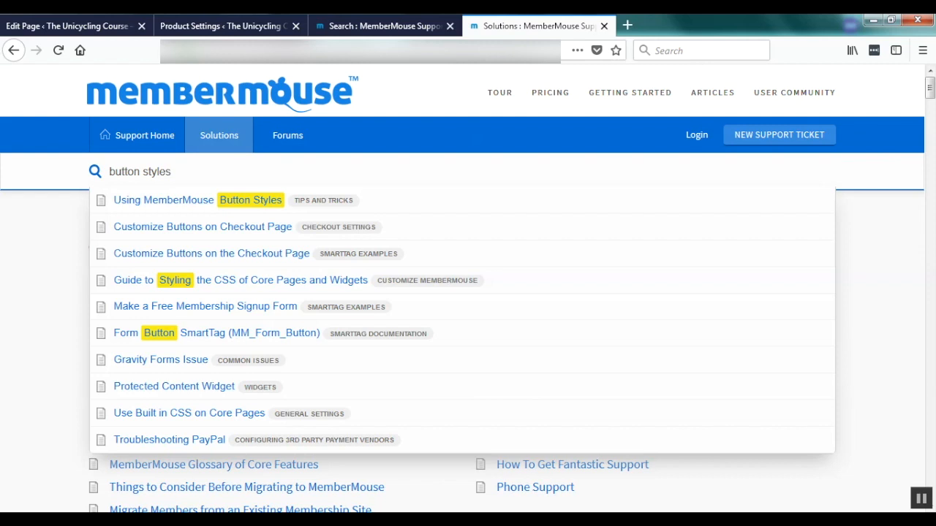
key(Down)
key(Return)
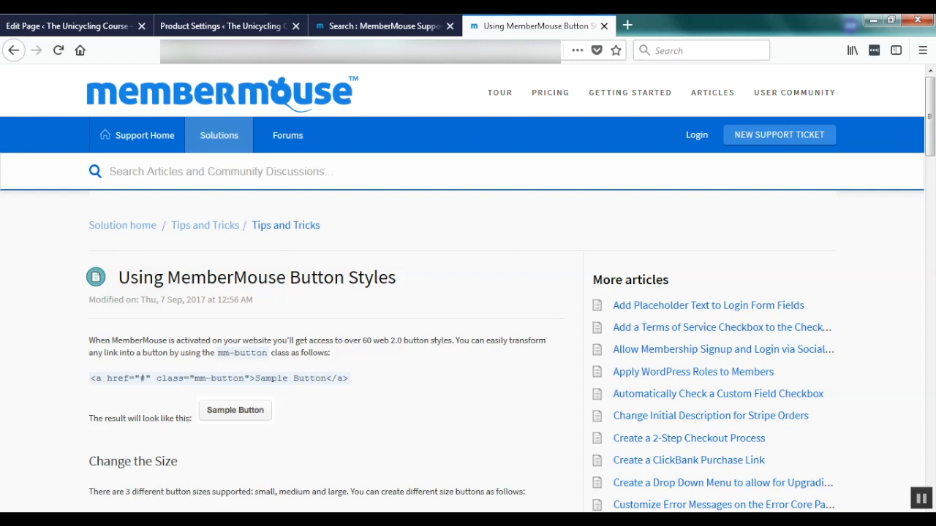
- Review the article's button size, rounded corner and color options, and select the class="mm-button green" code from the Green example
scroll(468, 293, down, 5)
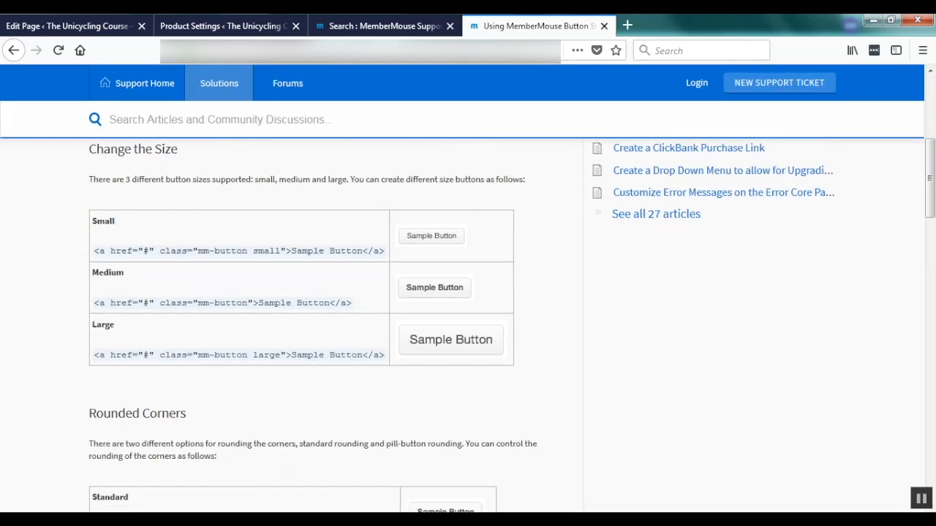
scroll(468, 293, down, 5)
scroll(468, 292, down, 4)
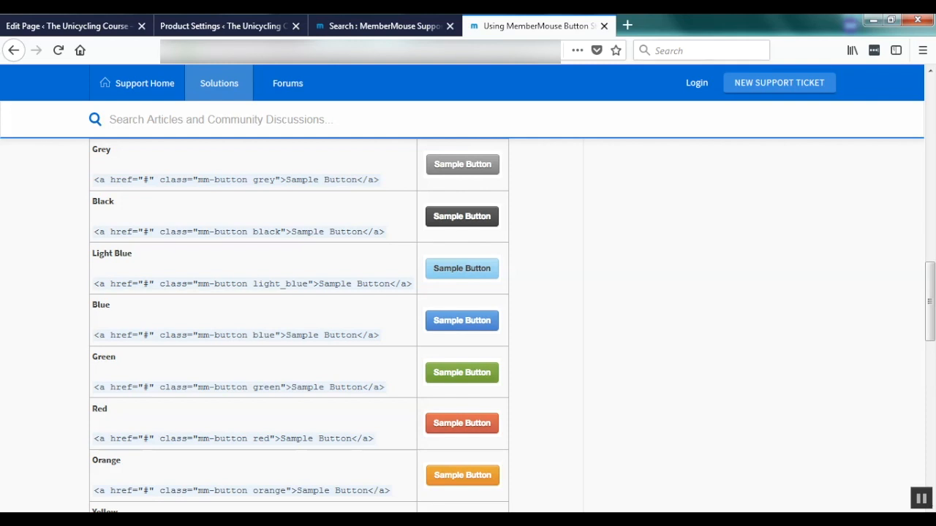
scroll(468, 292, up, 9)
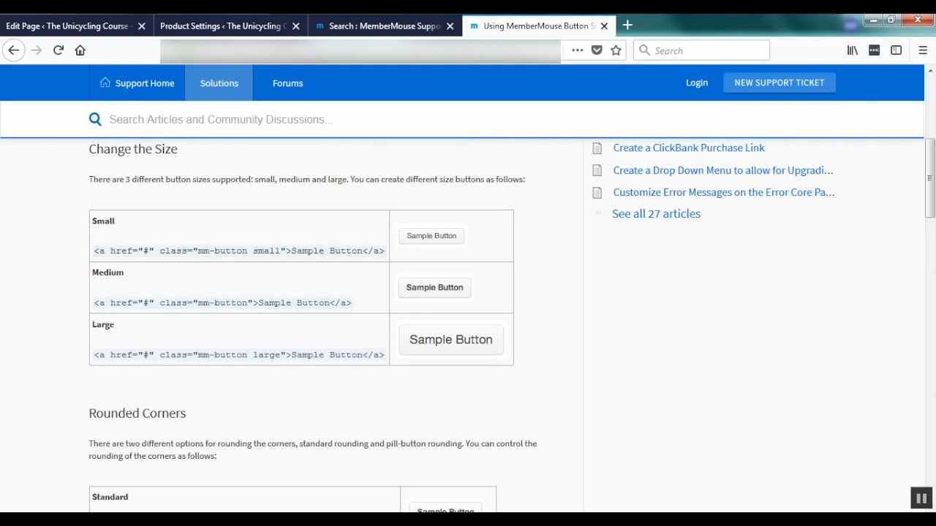
scroll(468, 292, down, 3)
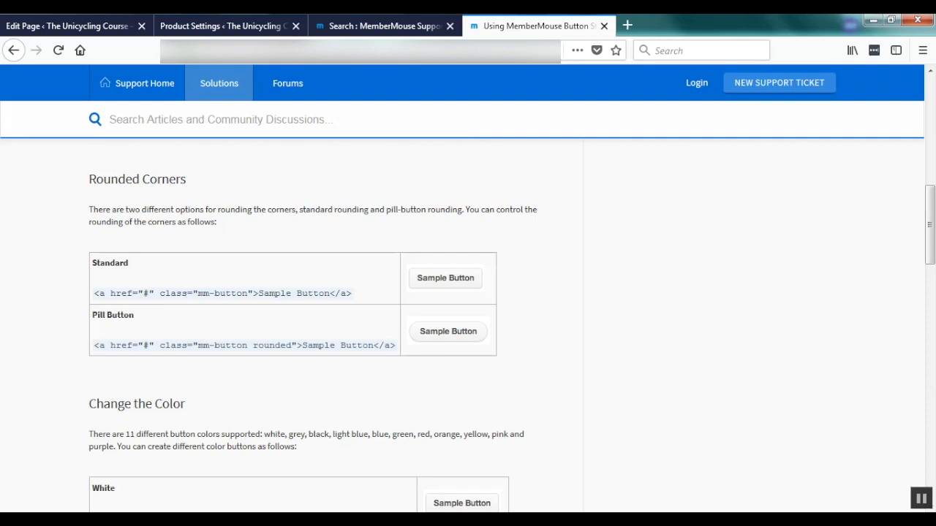
scroll(468, 293, down, 2)
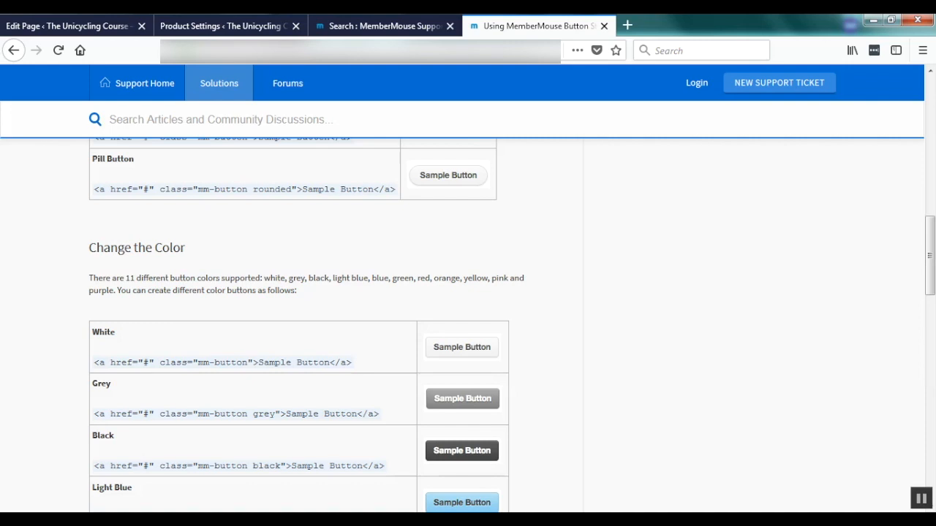
scroll(468, 292, down, 3)
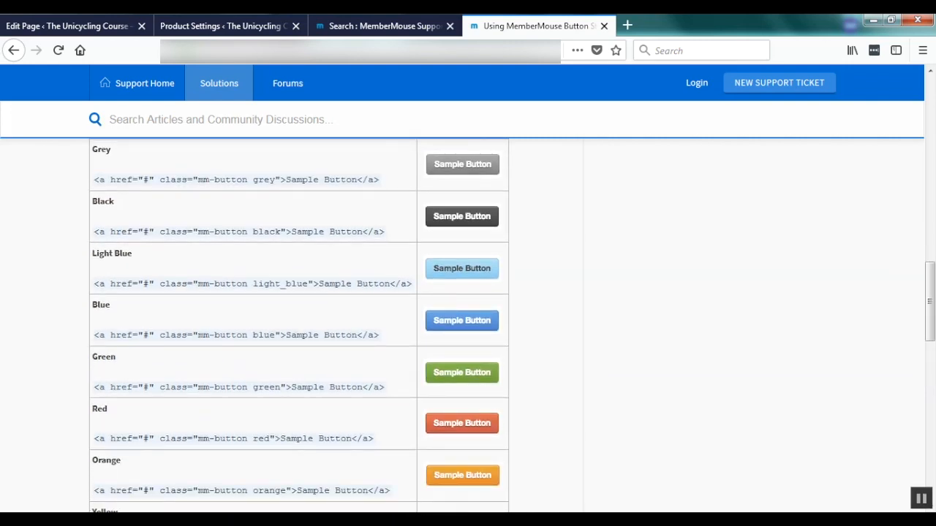
drag(286, 387, 160, 387)
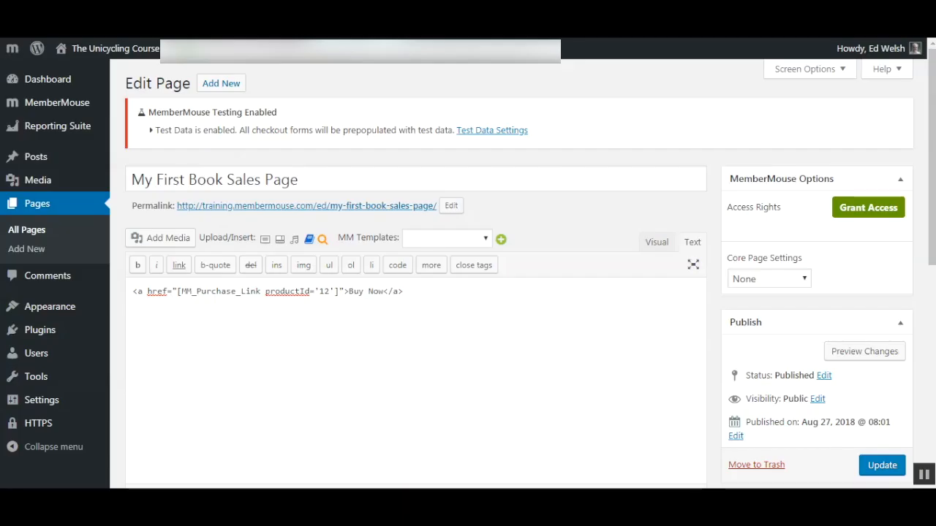
- Add class="mm-button large rounded green" to the sales page's Buy Now link, update the page and reload its live version
text(class="mm-button)
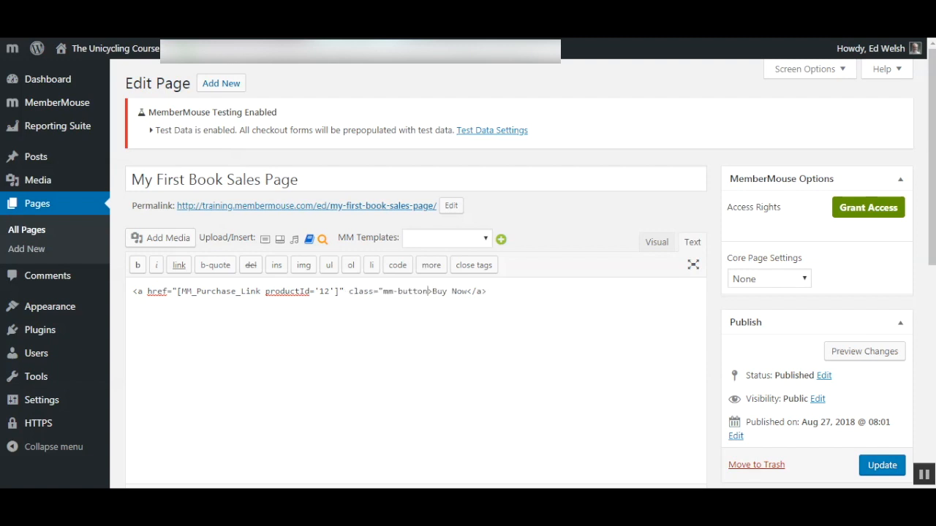
text(")
text(large rounded green">)
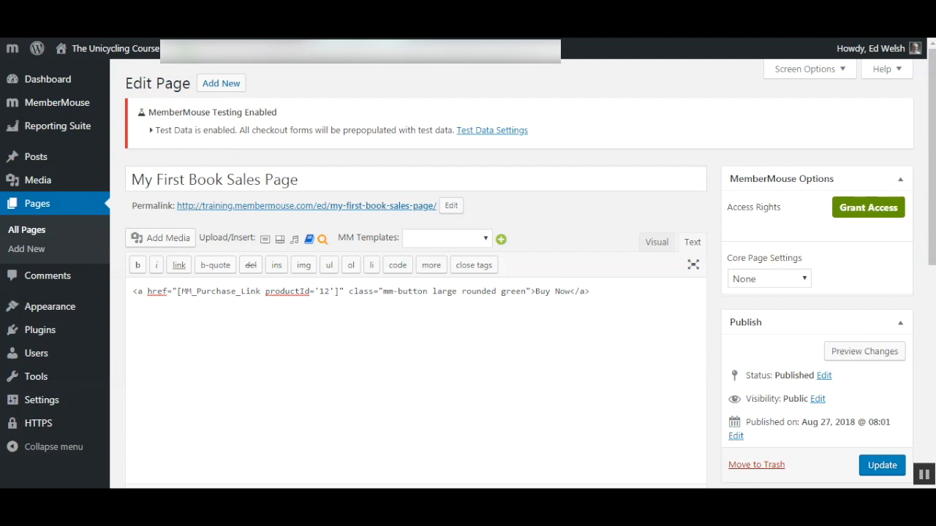
click(882, 466)
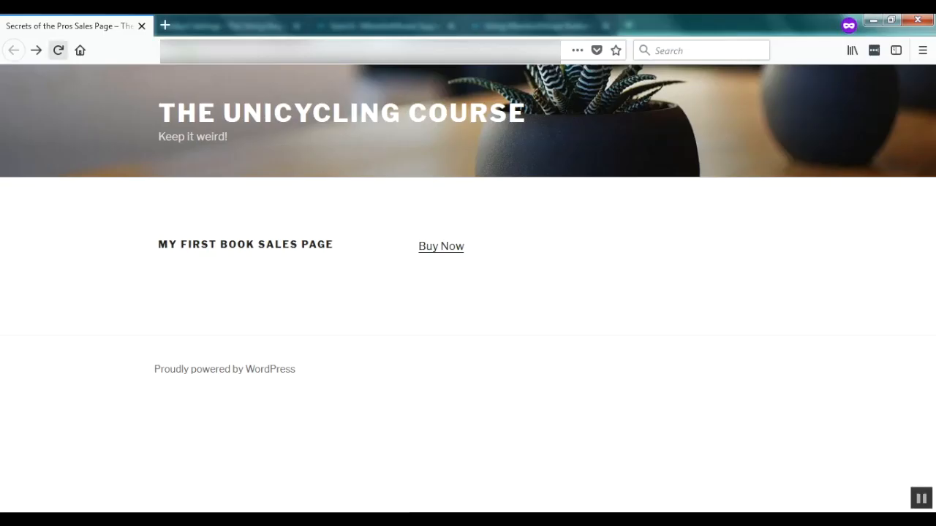
click(58, 50)
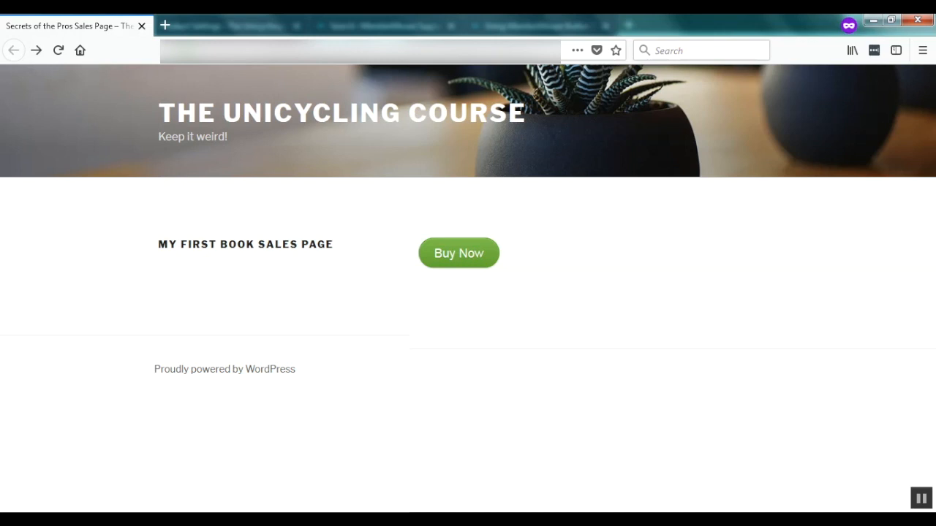
- Submit a test order for My First Book through the Buy Now button and review the order details down to the shipping method
click(459, 253)
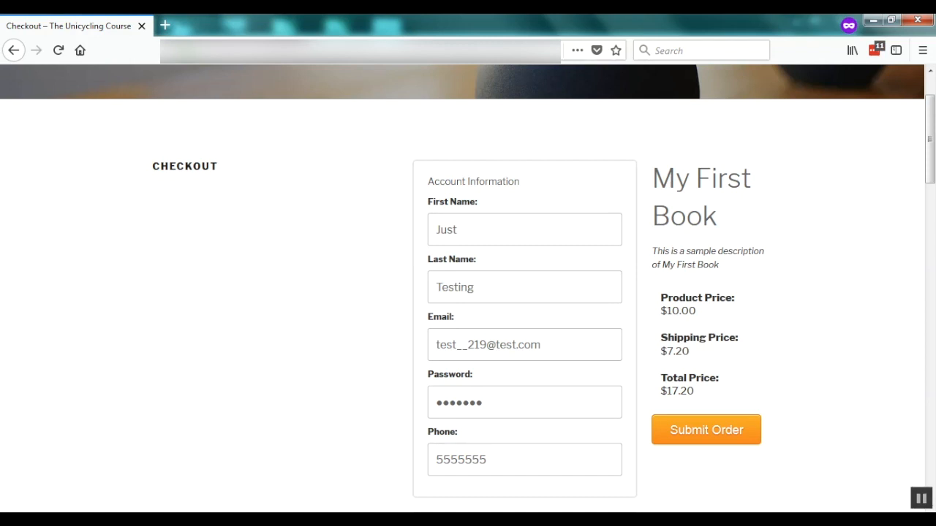
click(707, 430)
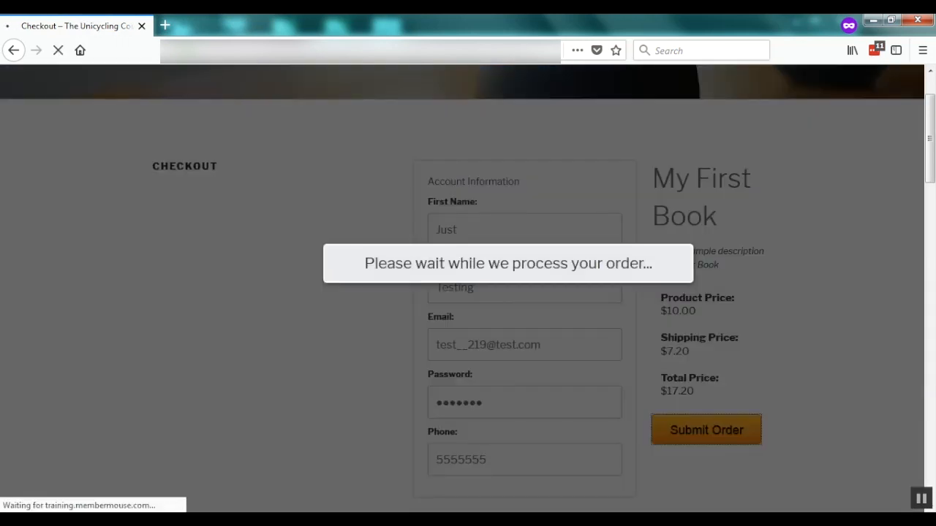
scroll(468, 288, down, 2)
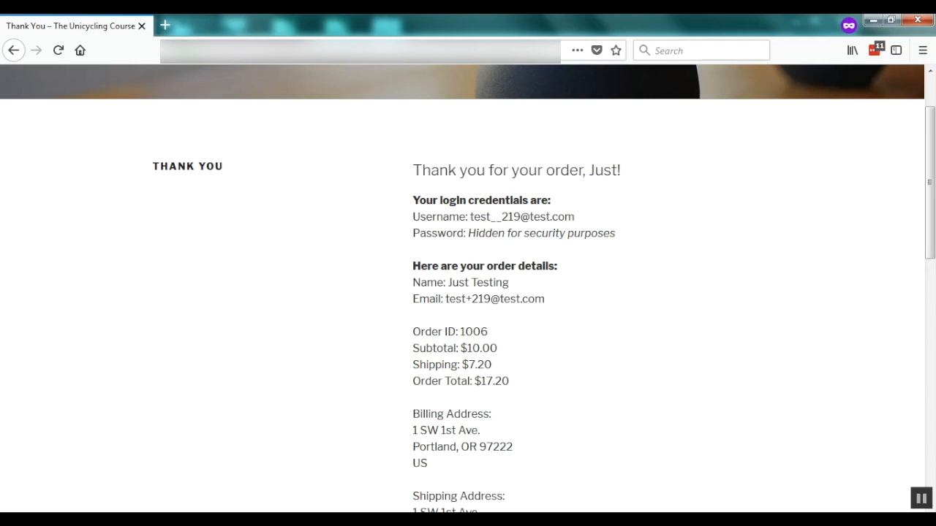
scroll(468, 289, down, 2)
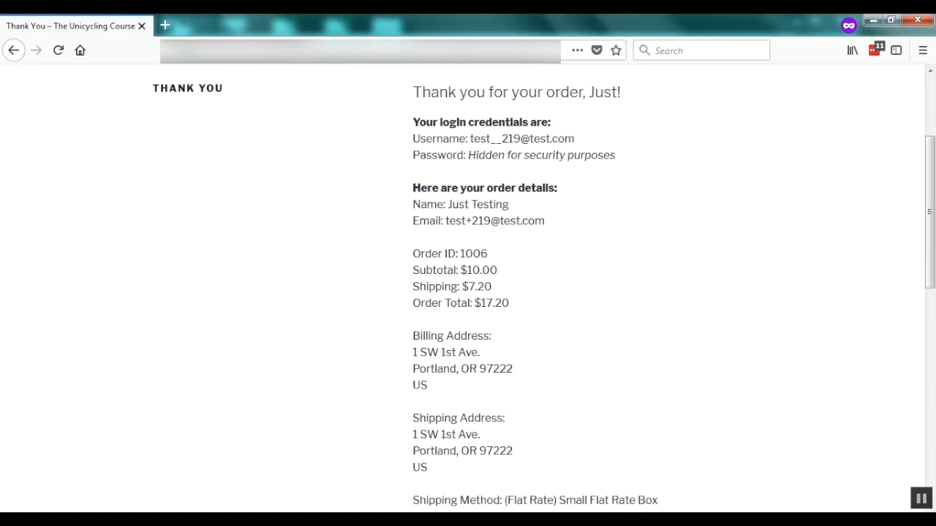
scroll(468, 288, down, 2)
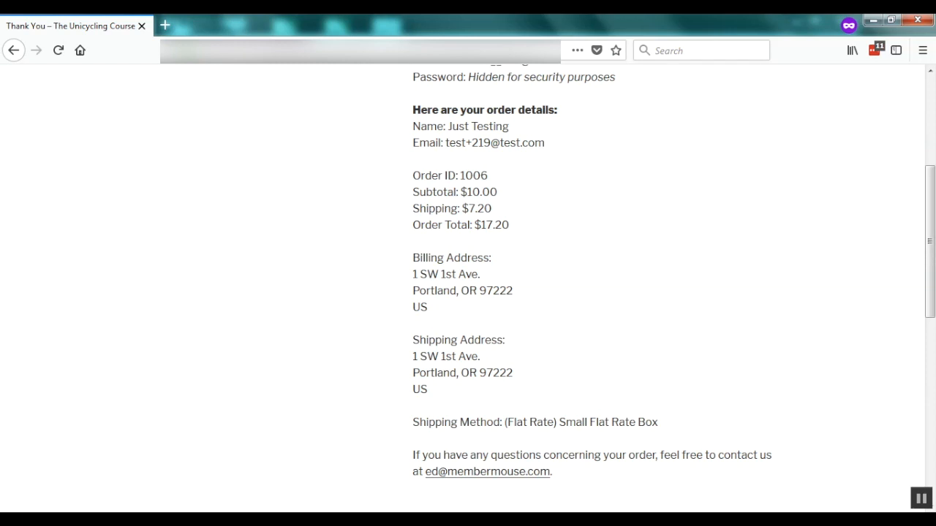
scroll(468, 289, up, 2)
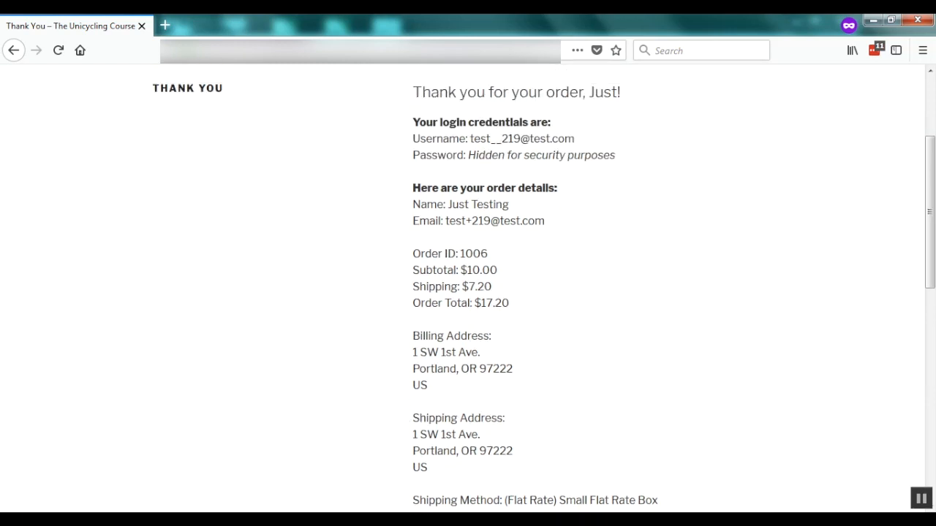